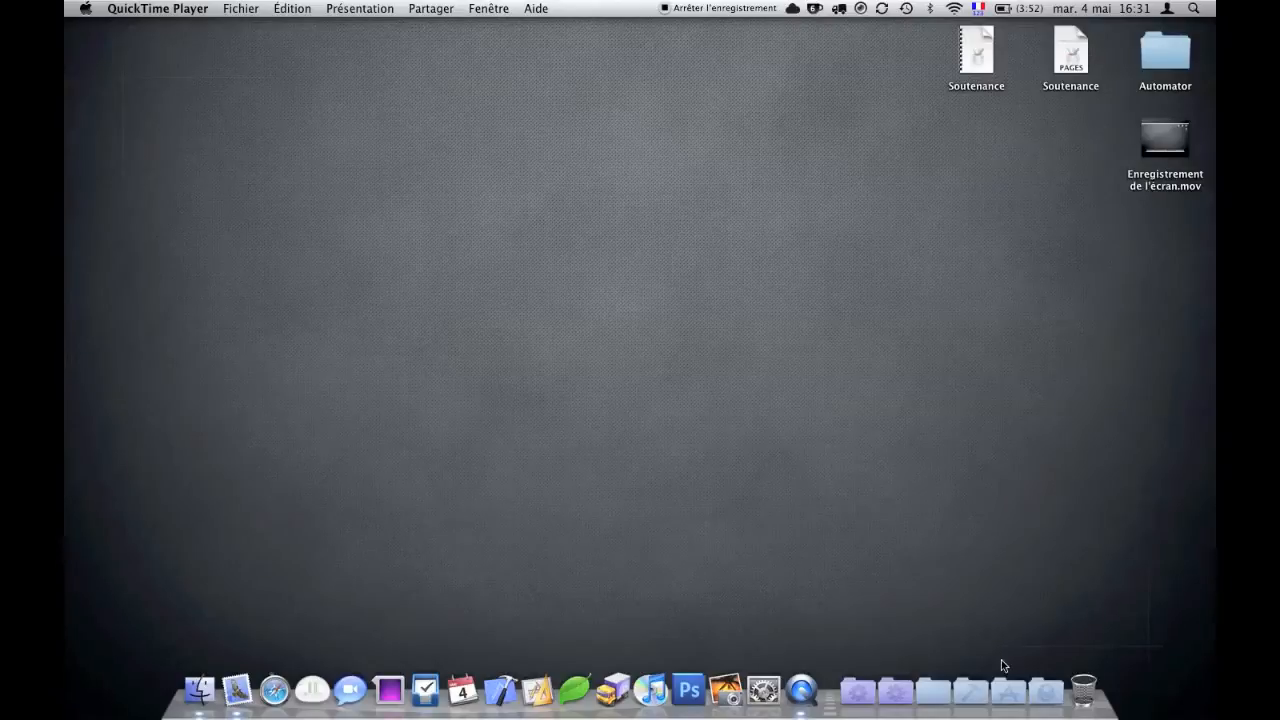
- Launch Automator from the Applications stack in the Dock
{"action": "left_click", "coordinate": [1008, 690]}
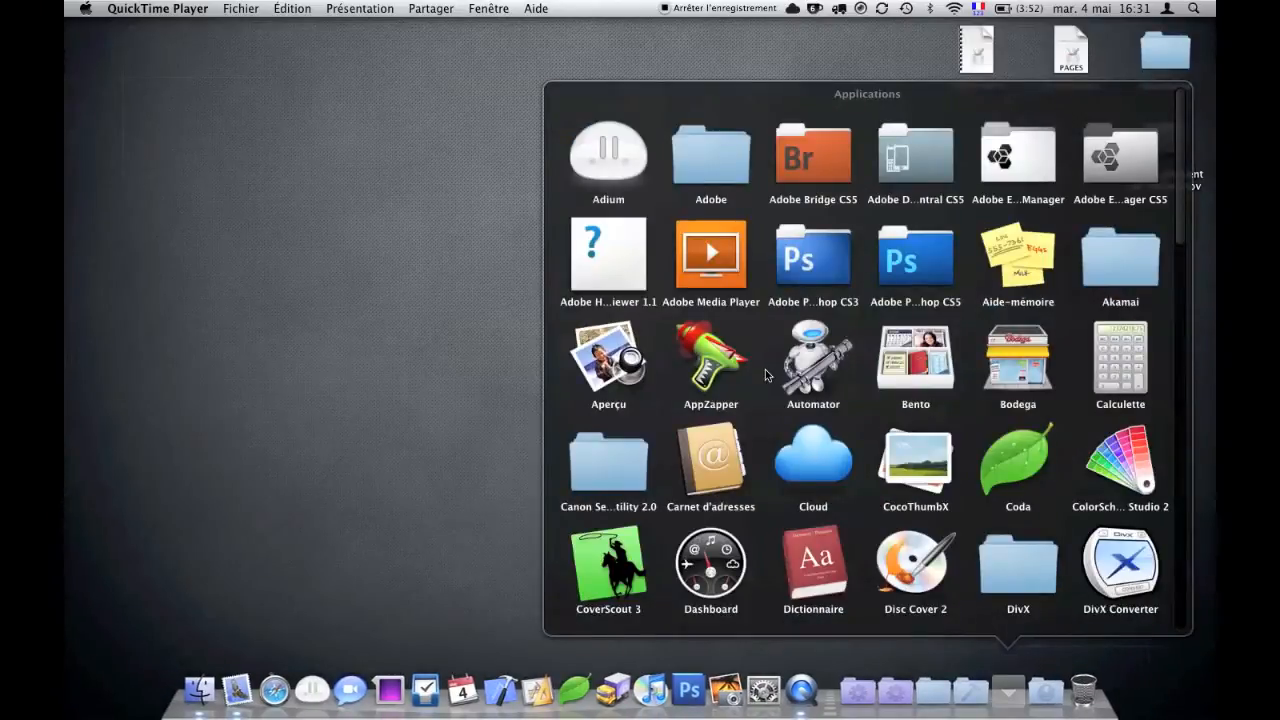
{"action": "left_click", "coordinate": [806, 362]}
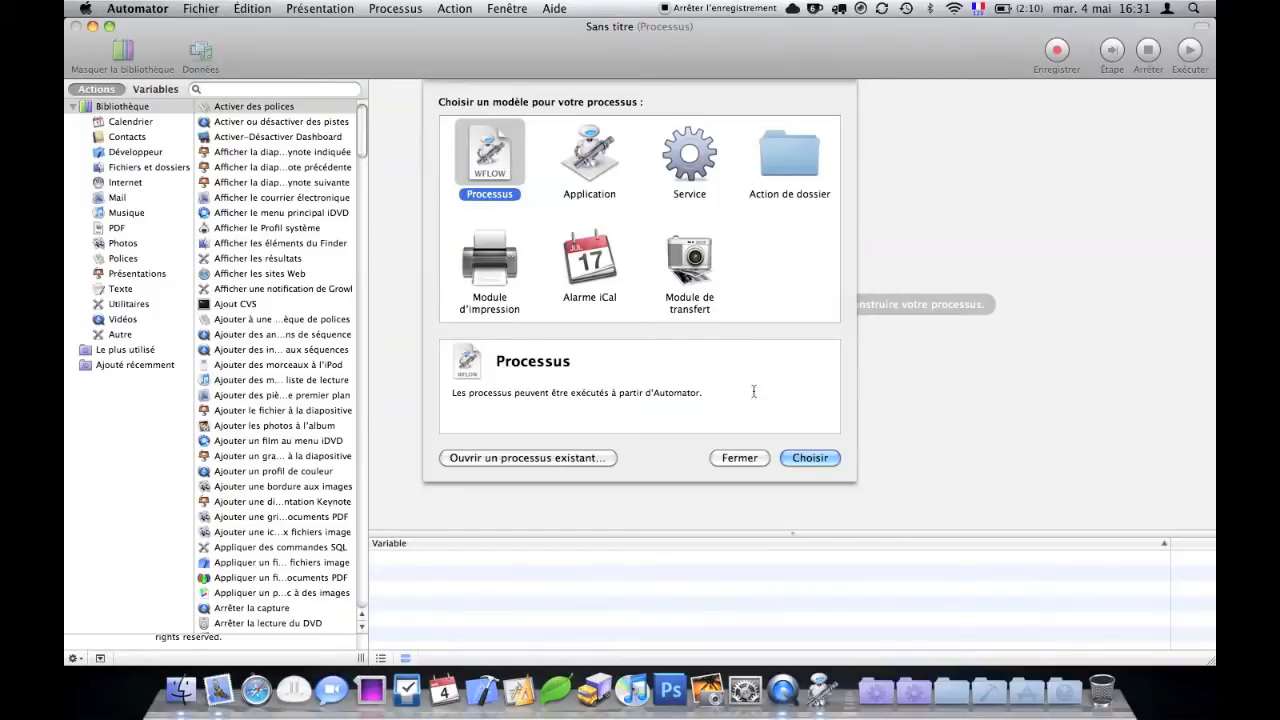
- Start a Processus workflow and filter the Bibliothèque to Mail actions
{"action": "left_click", "coordinate": [798, 457]}
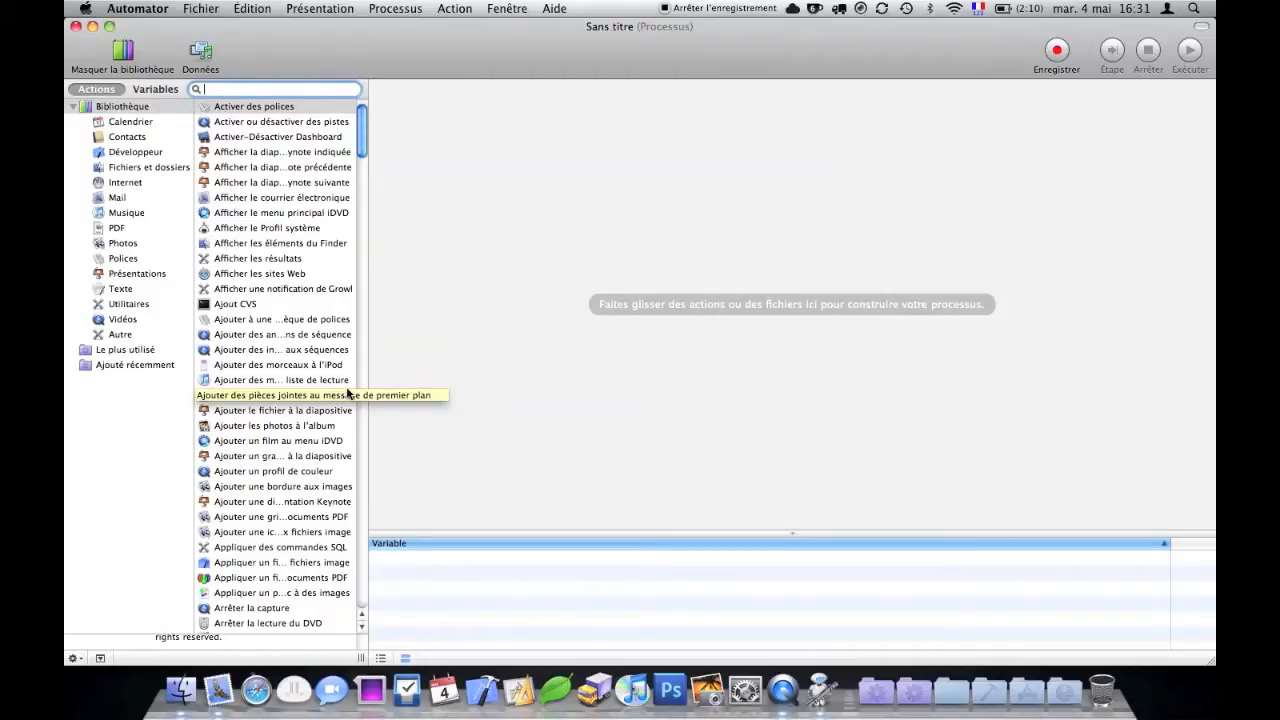
{"action": "left_click", "coordinate": [115, 198]}
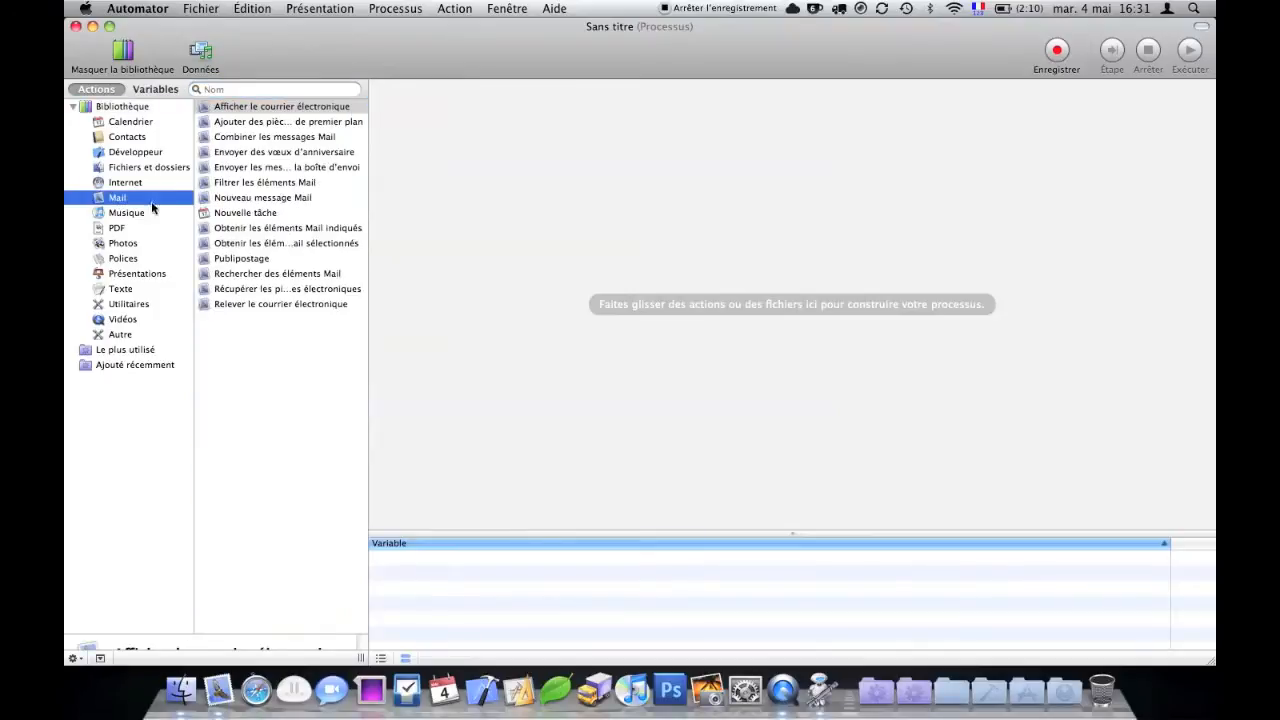
- Add a Nouveau message Mail step with the recipient's e-mail, subject 'Soutenance' and body 'Voilà le document à lire :'
{"action": "left_click_drag", "start_coordinate": [229, 199], "coordinate": [546, 205]}
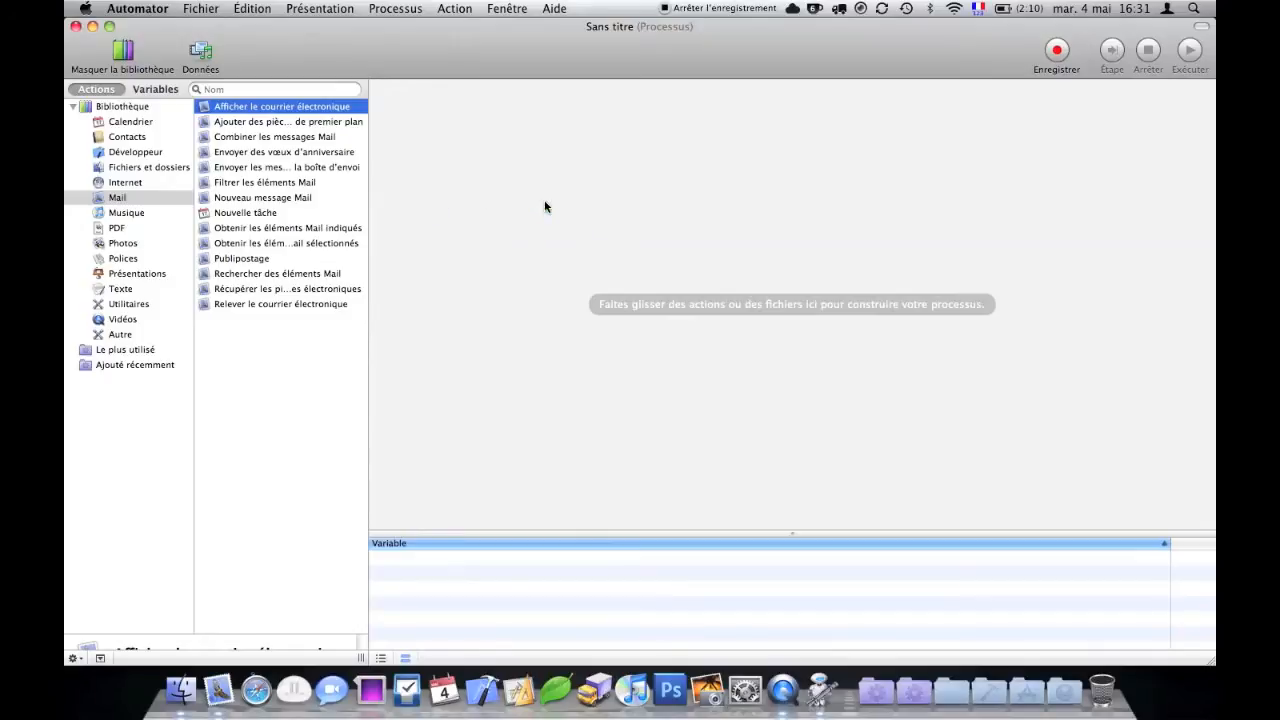
{"action": "left_click", "coordinate": [587, 124]}
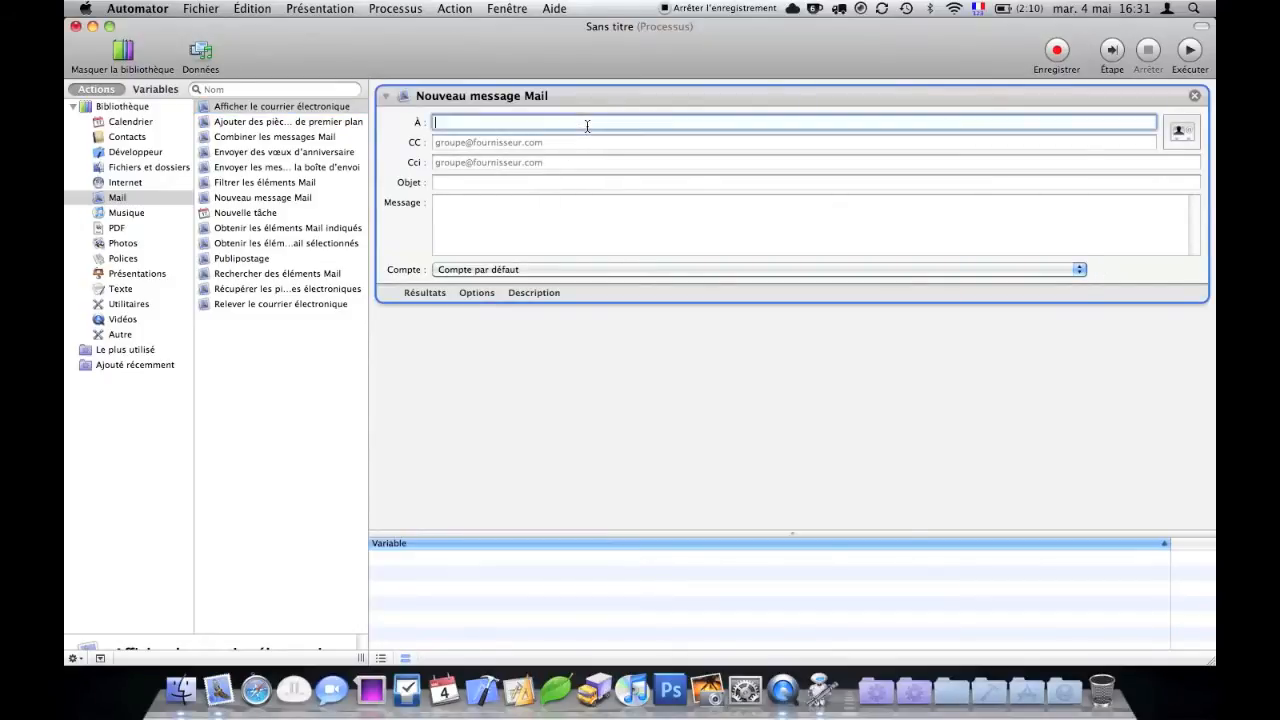
{"action": "key", "text": "Tab"}
{"action": "key", "text": "Tab"}
{"action": "key", "text": "Tab"}
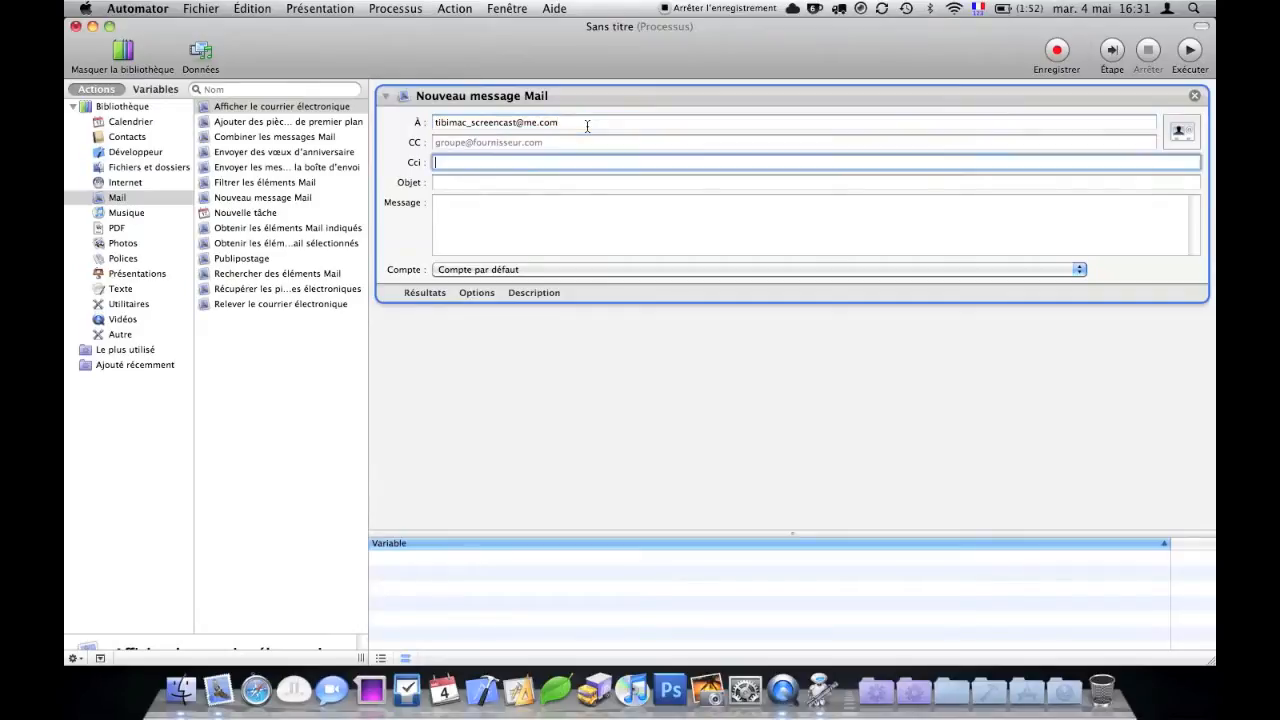
{"action": "type", "text": "Soutenance"}
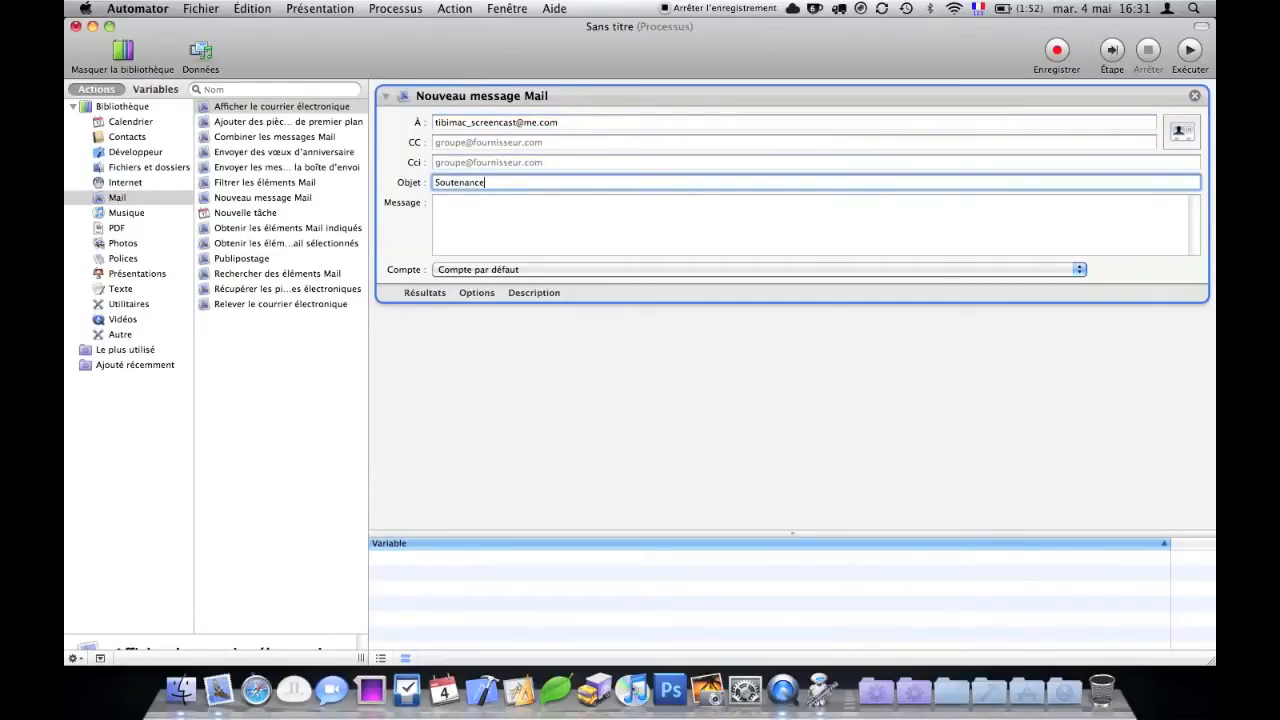
{"action": "key", "text": "Tab"}
{"action": "type", "text": "Voilà le document à lire :"}
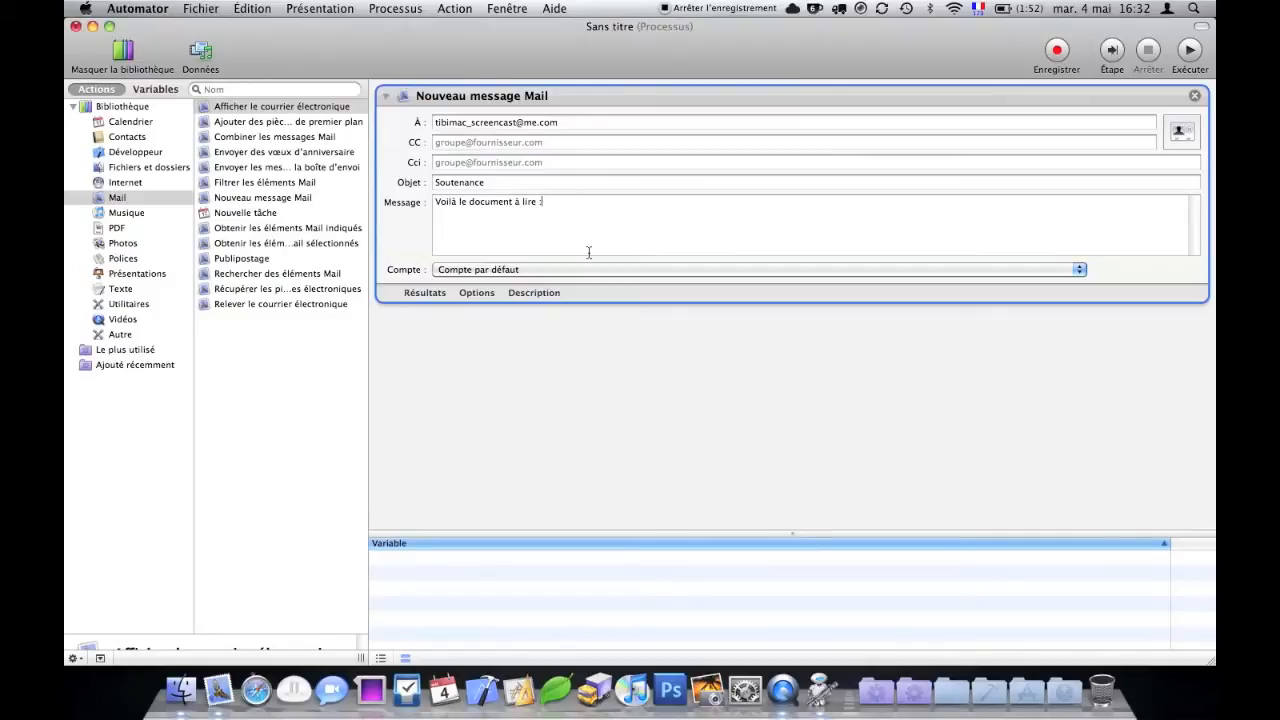
- Choose a specific sending account in the message's Compte menu
{"action": "left_click", "coordinate": [543, 270]}
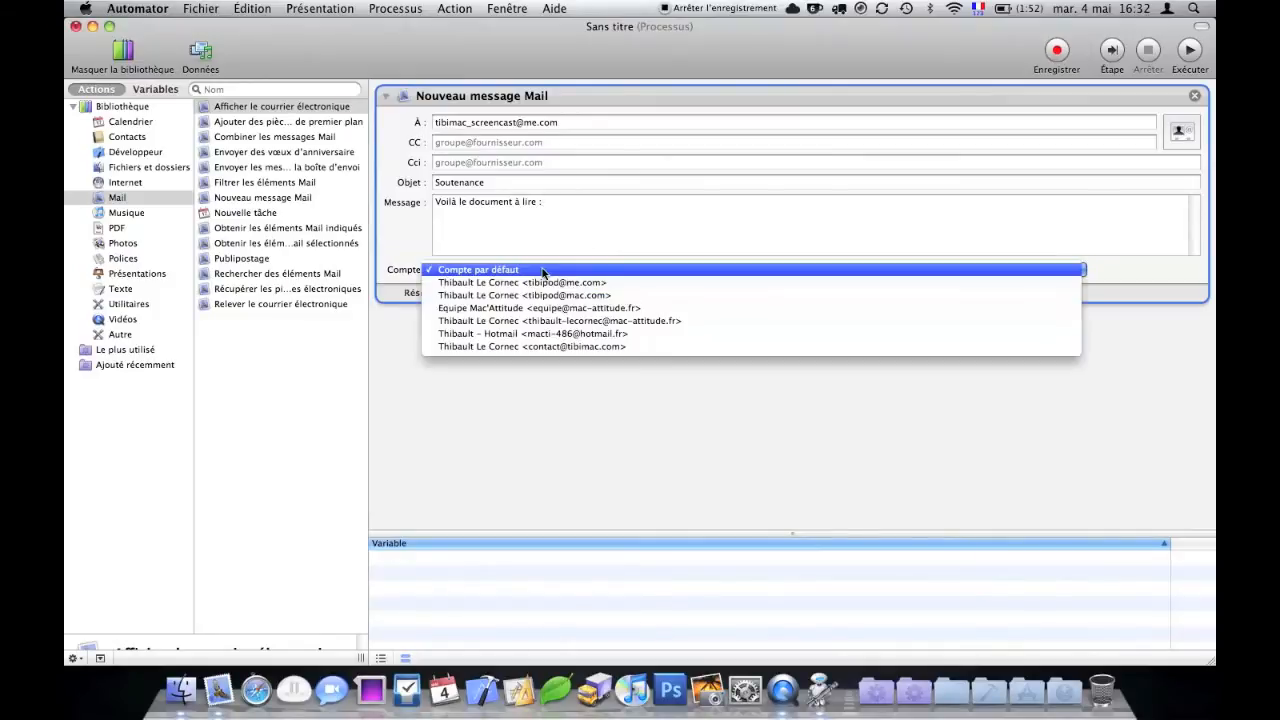
{"action": "left_click", "coordinate": [546, 284]}
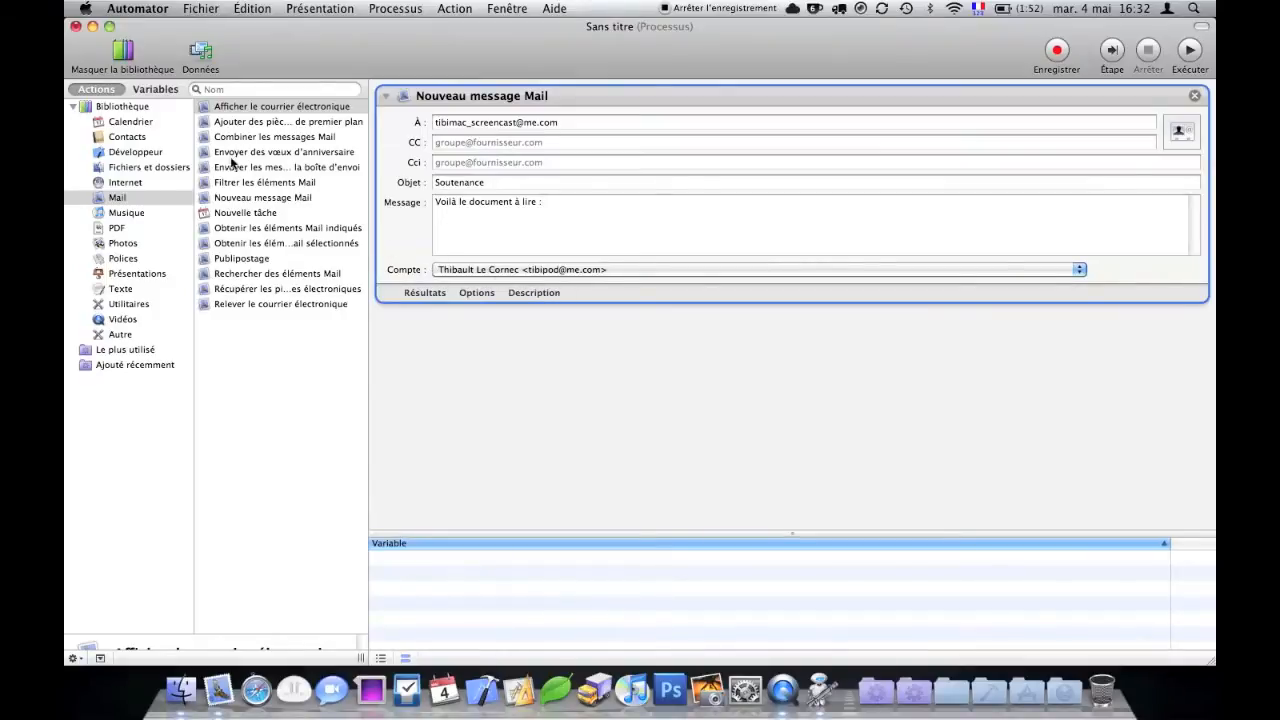
{"action": "left_click", "coordinate": [149, 170]}
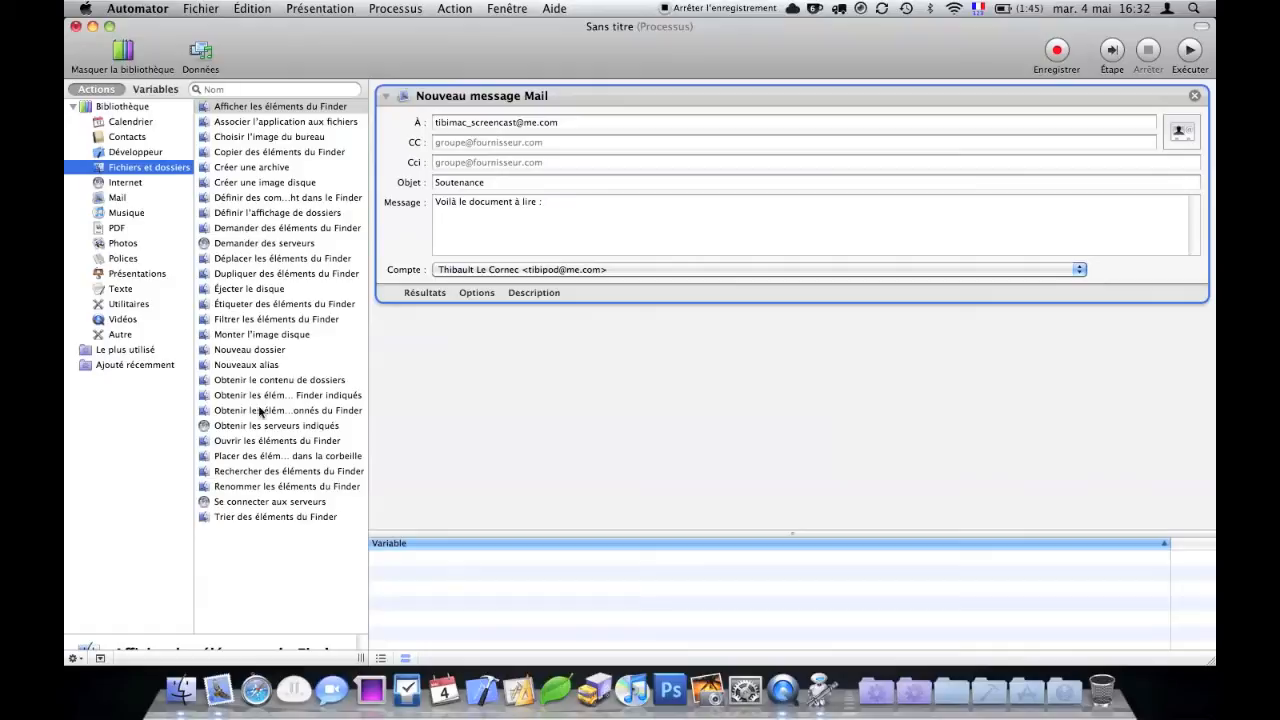
- Add 'Obtenir les éléments du Finder indiqués' fetching Soutenance from the Bureau, collapsing both actions
{"action": "left_click_drag", "start_coordinate": [241, 399], "coordinate": [527, 381]}
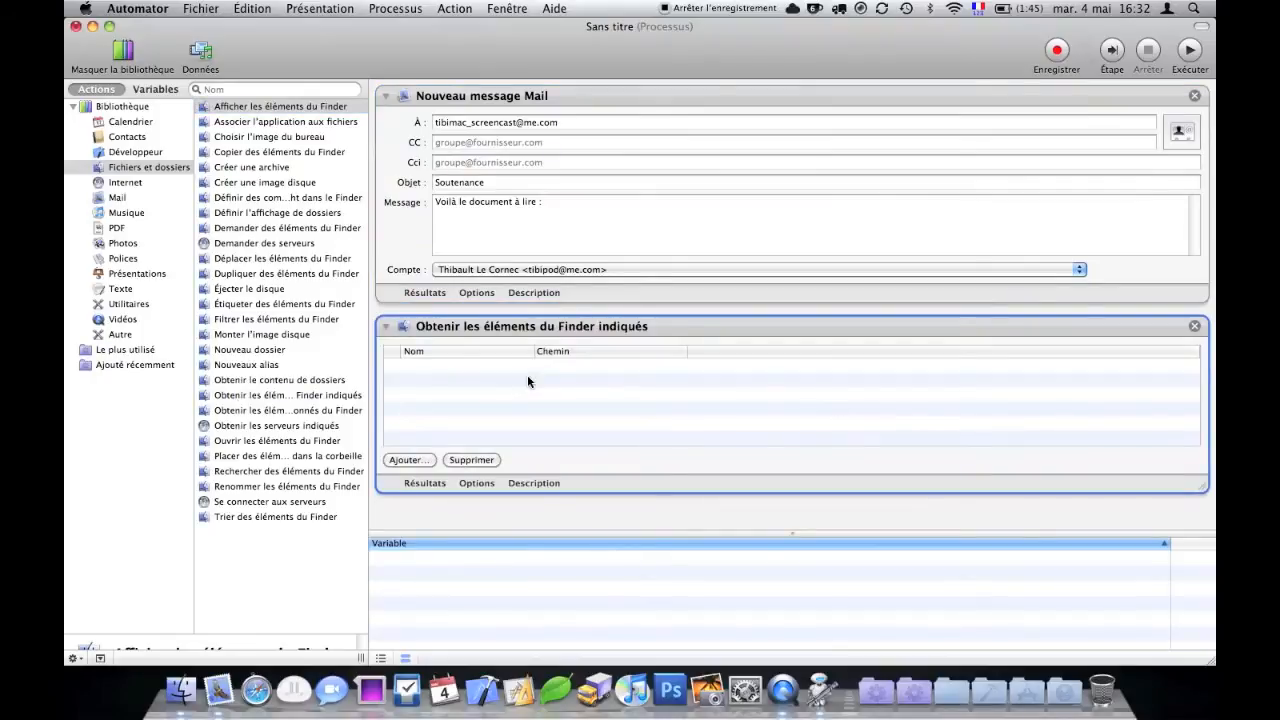
{"action": "double_click", "coordinate": [534, 101]}
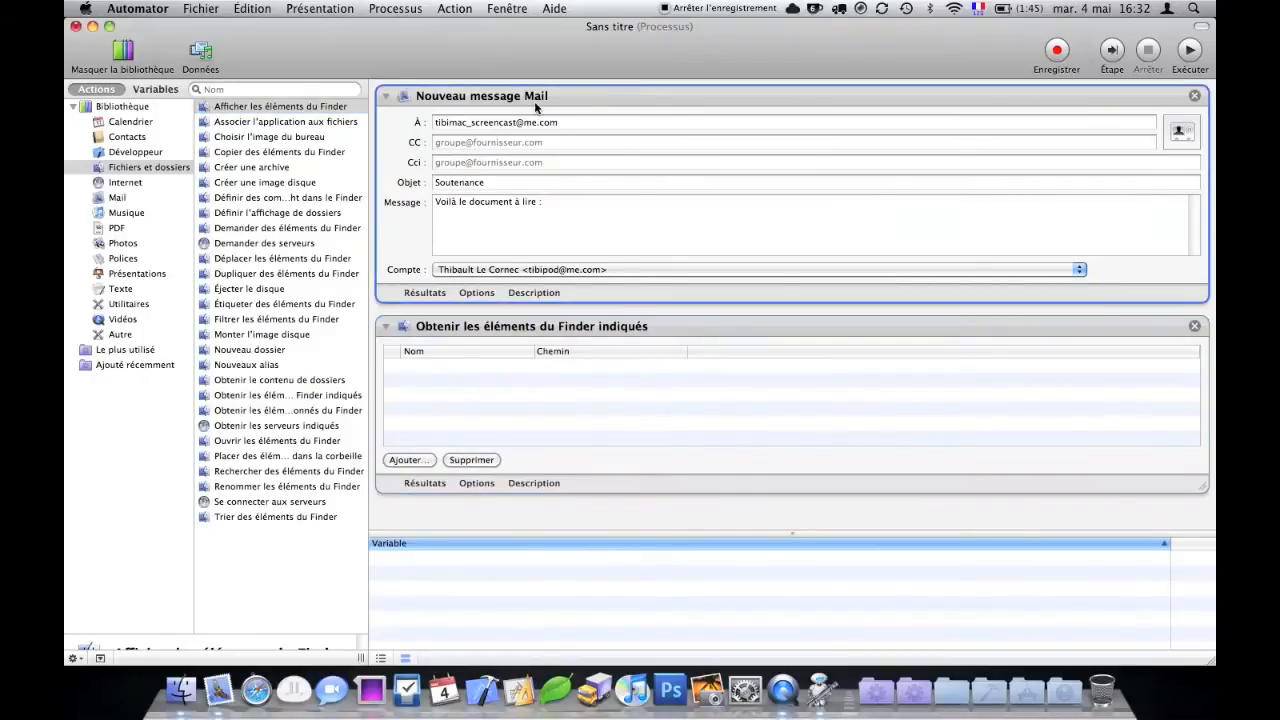
{"action": "left_click", "coordinate": [419, 263]}
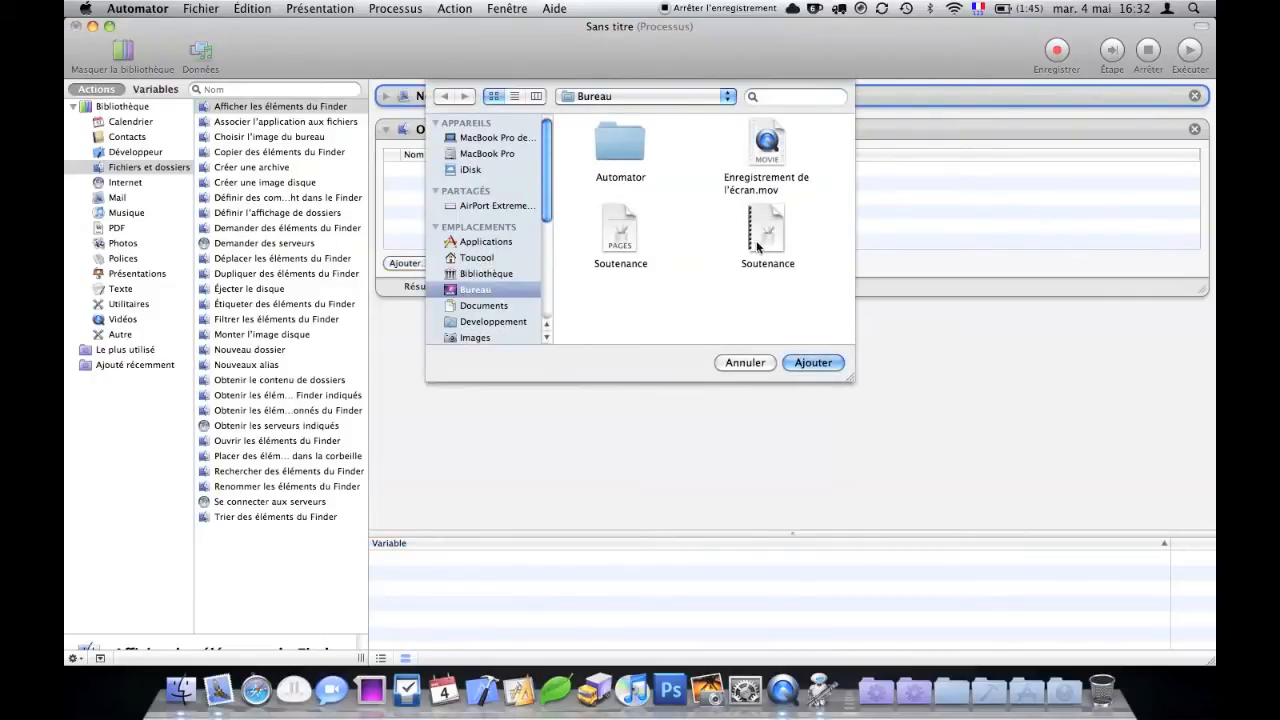
{"action": "left_click", "coordinate": [769, 223]}
{"action": "double_click", "coordinate": [769, 222]}
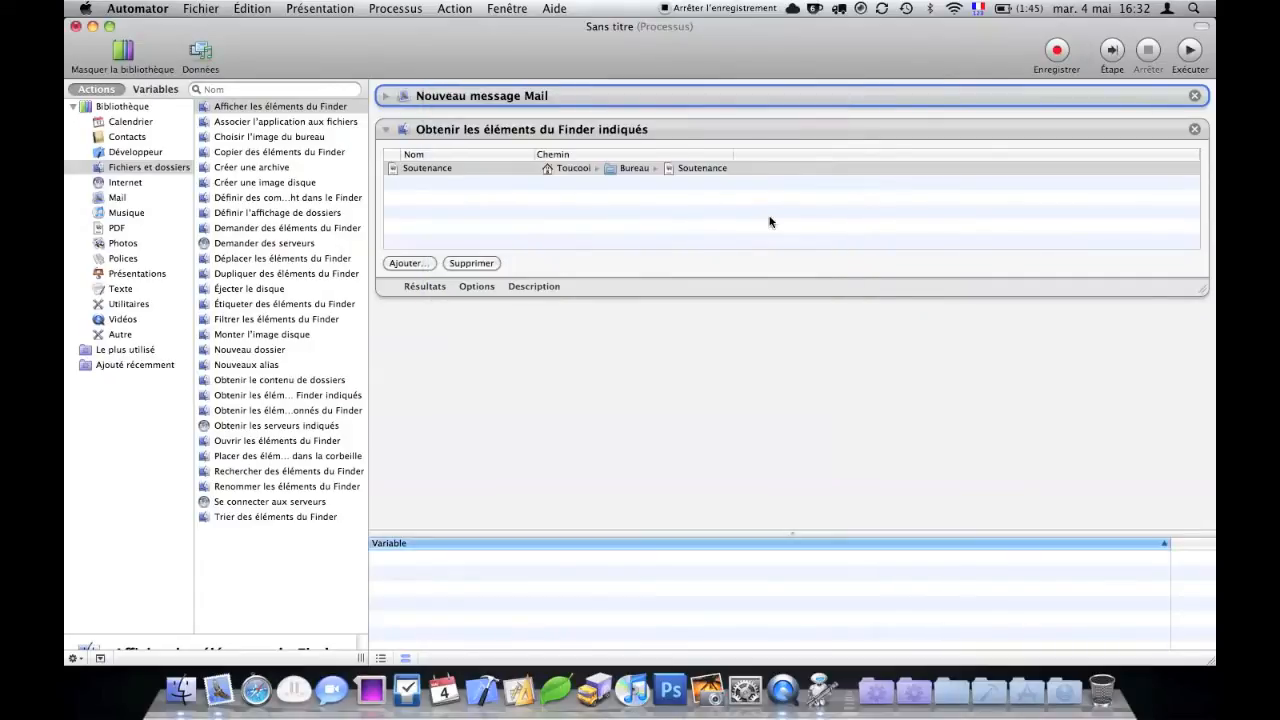
{"action": "double_click", "coordinate": [524, 131]}
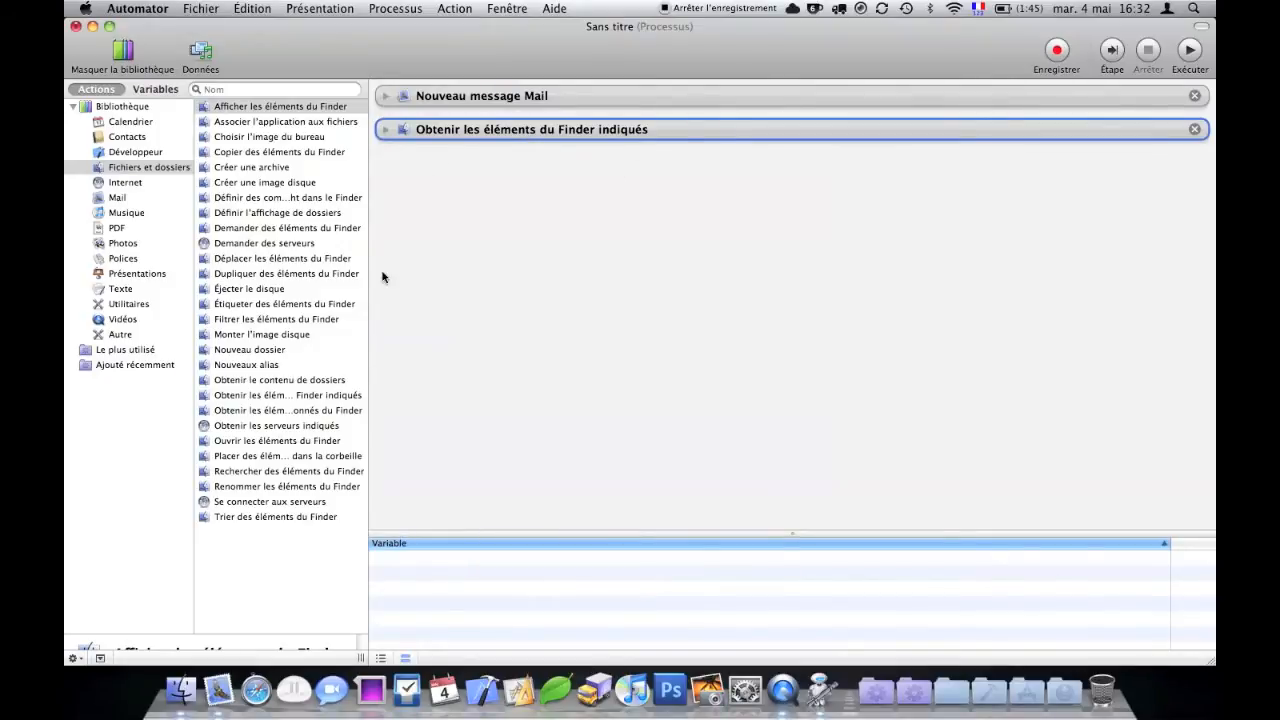
- Append 'Ajouter des pièces jointes au message de premier plan' and 'Envoyer les messages de la boîte d'envoi'
{"action": "left_click", "coordinate": [113, 200]}
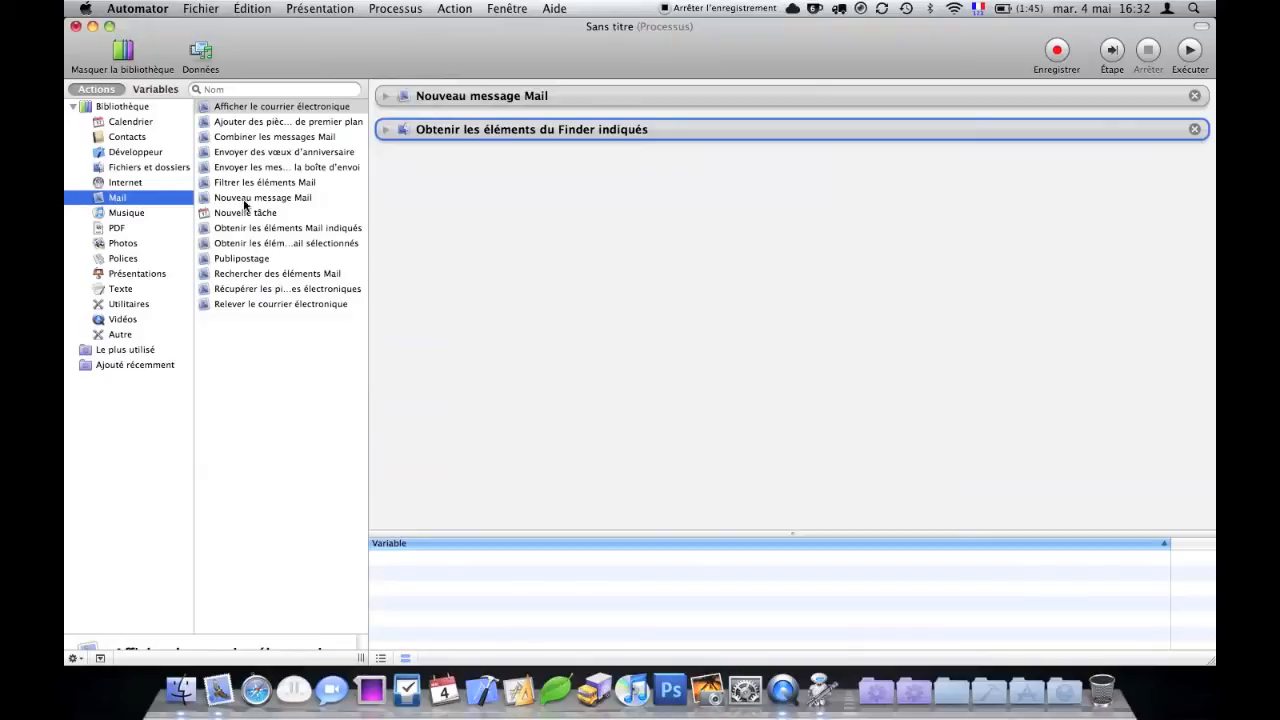
{"action": "left_click_drag", "start_coordinate": [254, 122], "coordinate": [547, 204]}
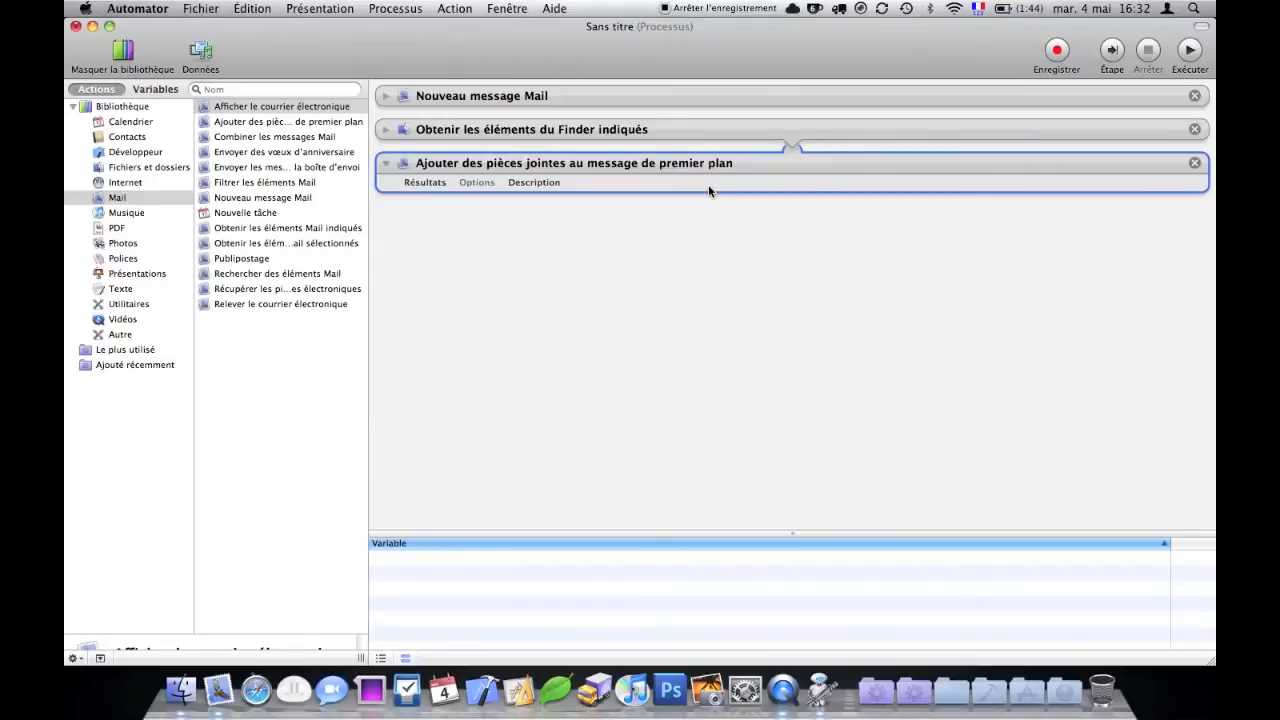
{"action": "left_click", "coordinate": [784, 132]}
{"action": "left_click", "coordinate": [793, 170]}
{"action": "left_click_drag", "start_coordinate": [245, 168], "coordinate": [511, 261]}
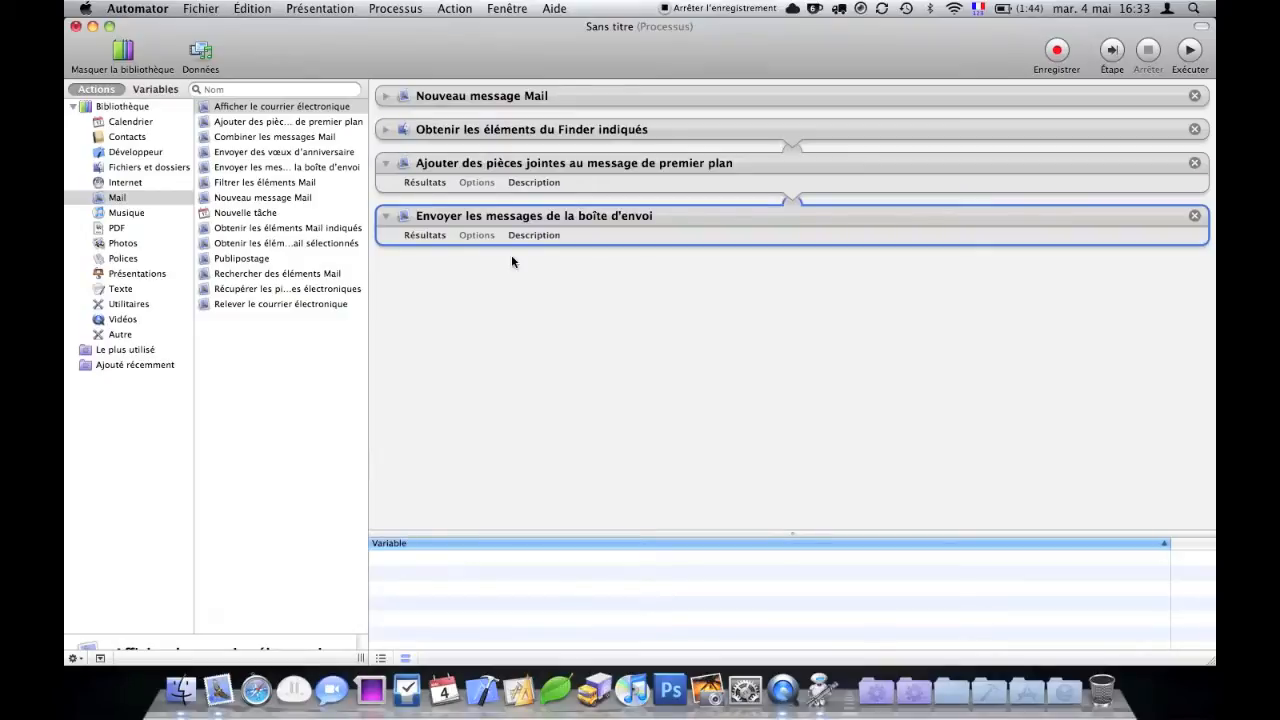
- Save the workflow as 'Envoi mail automatique' in the Desktop's Automator folder
{"action": "key", "text": "super+s"}
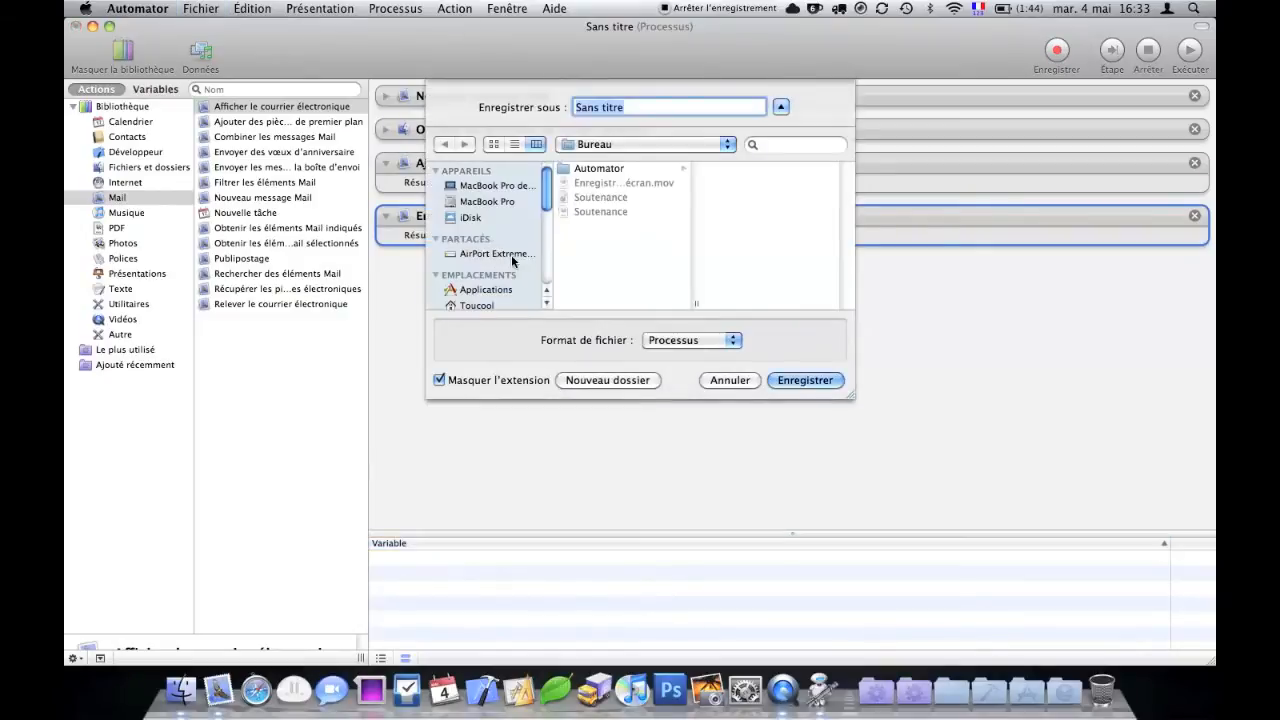
{"action": "type", "text": "Envoi mail auto"}
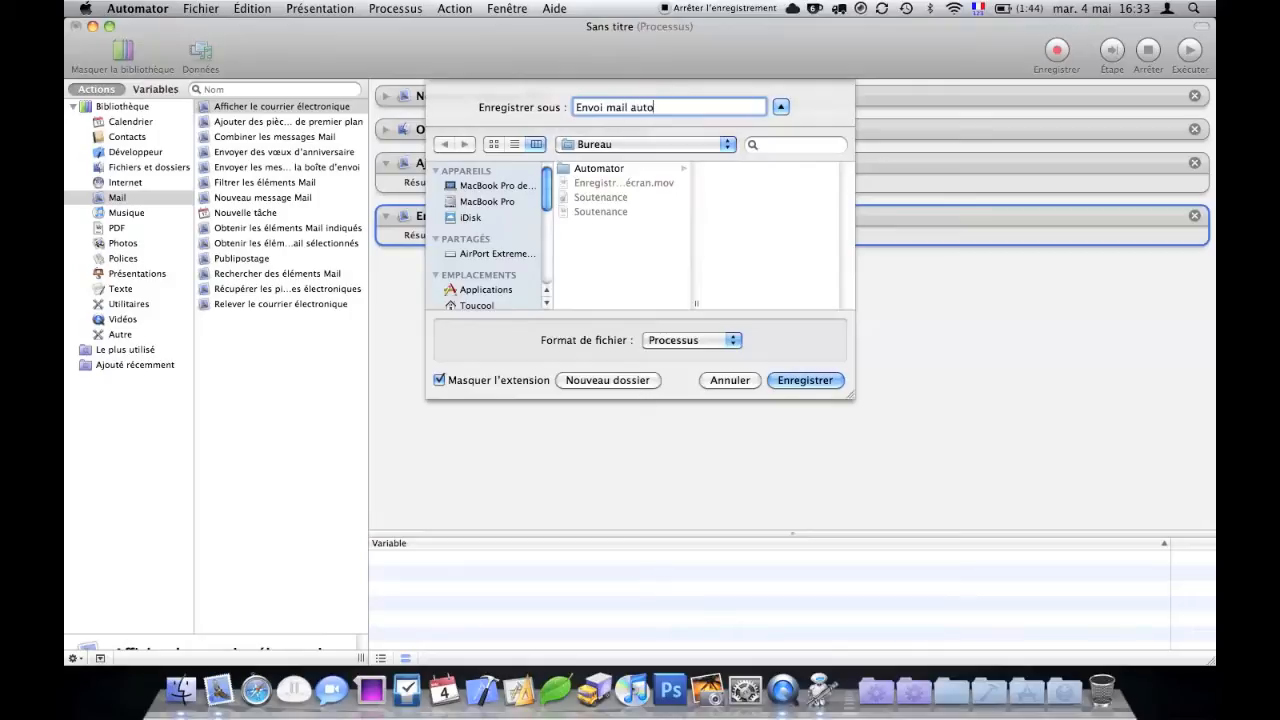
{"action": "type", "text": "matique"}
{"action": "left_click", "coordinate": [652, 172]}
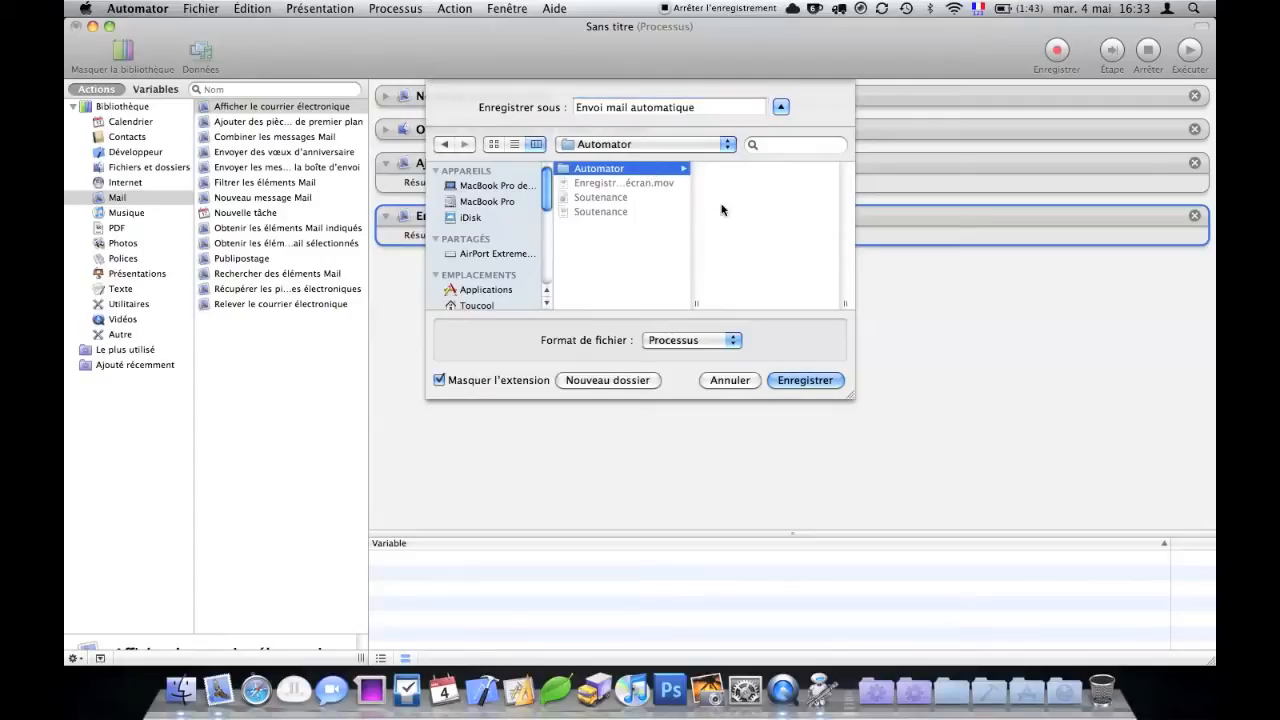
{"action": "left_click", "coordinate": [810, 378]}
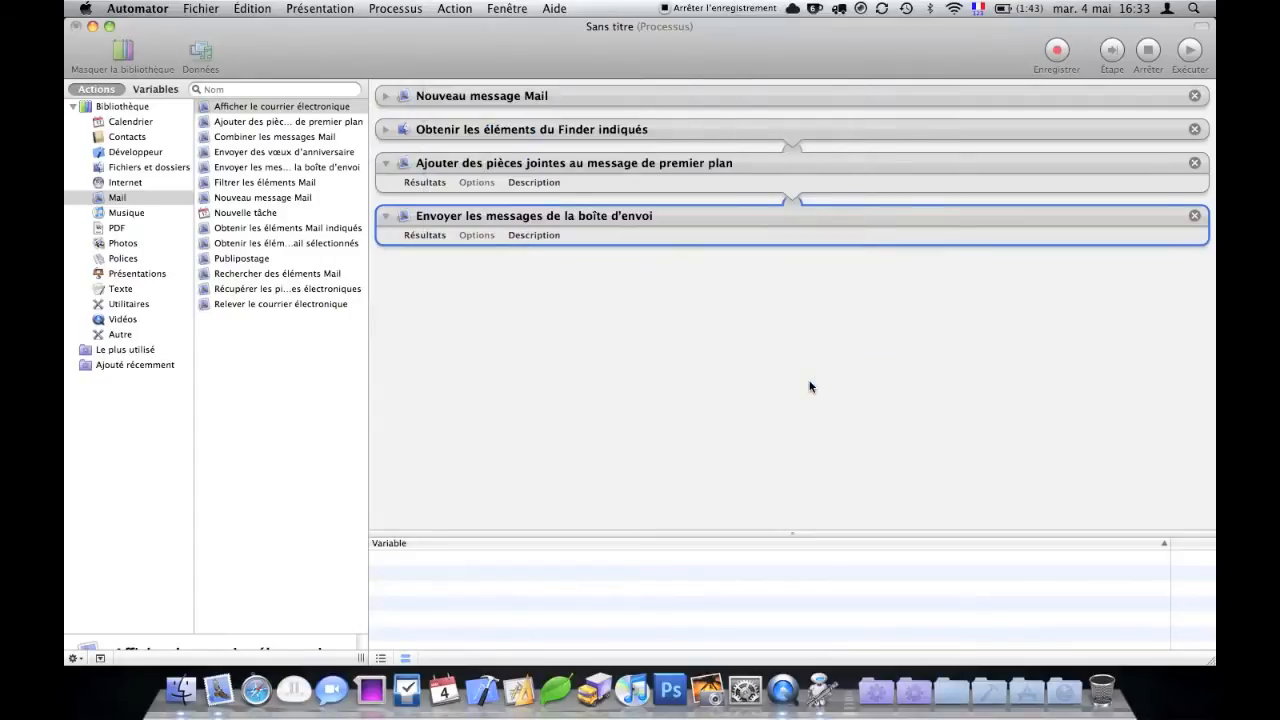
- Resave it in Application format, then quit Automator
{"action": "key", "text": "super+shift+s"}
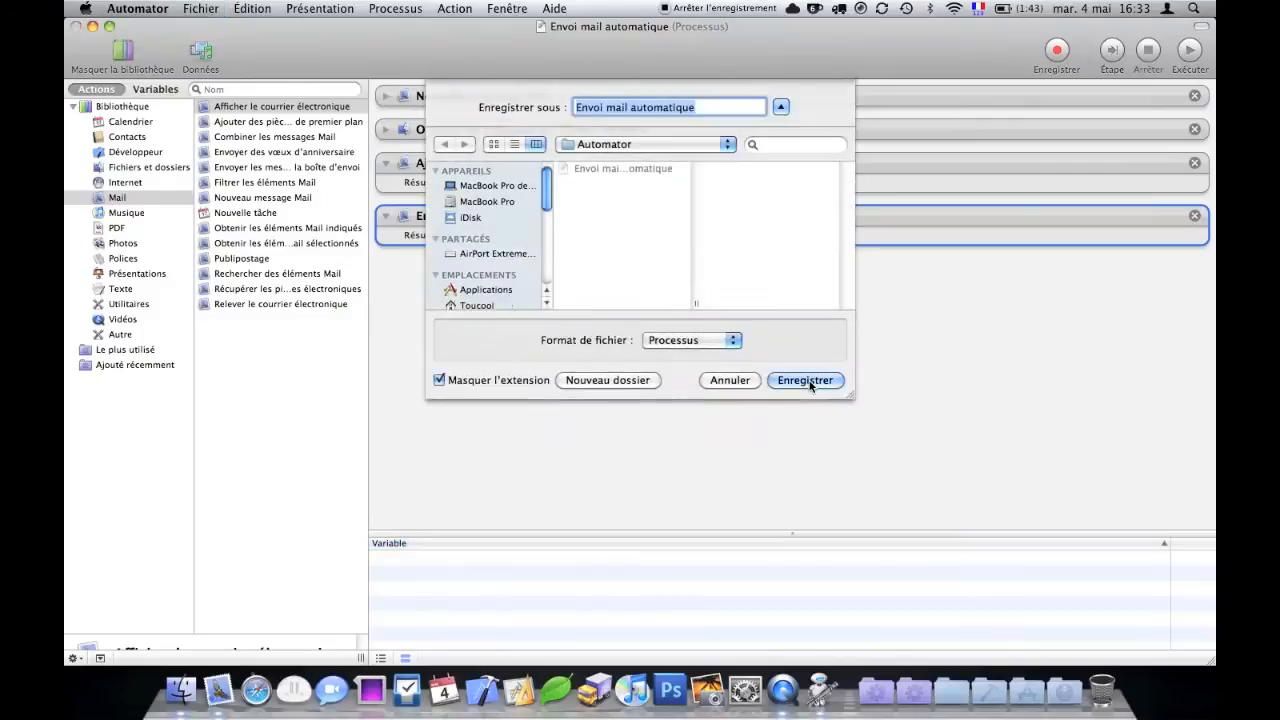
{"action": "left_click", "coordinate": [707, 341]}
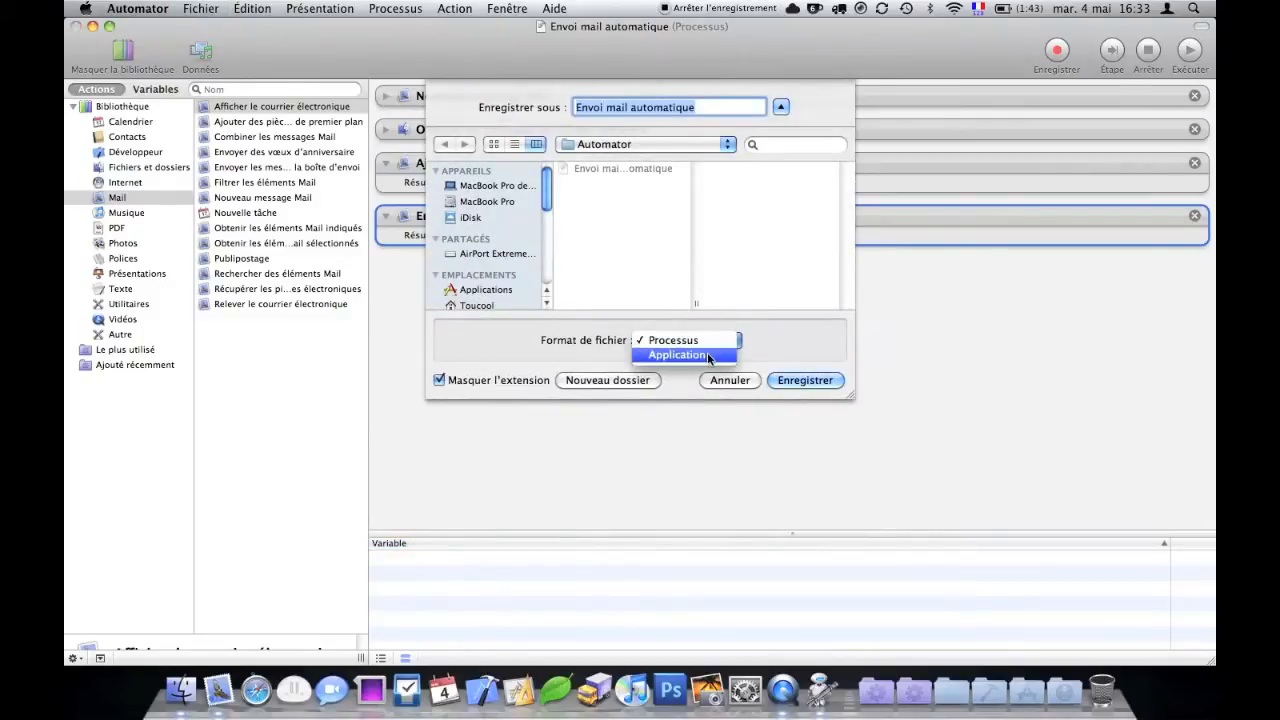
{"action": "left_click", "coordinate": [707, 354]}
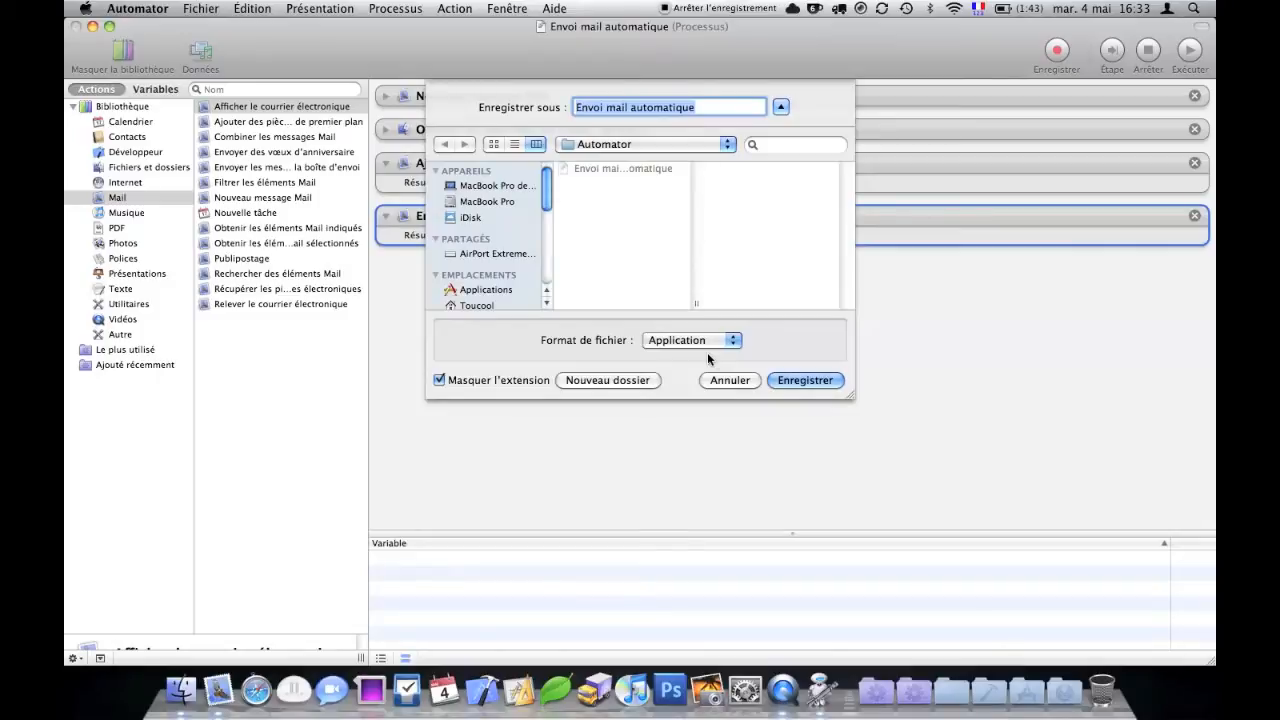
{"action": "left_click", "coordinate": [784, 385]}
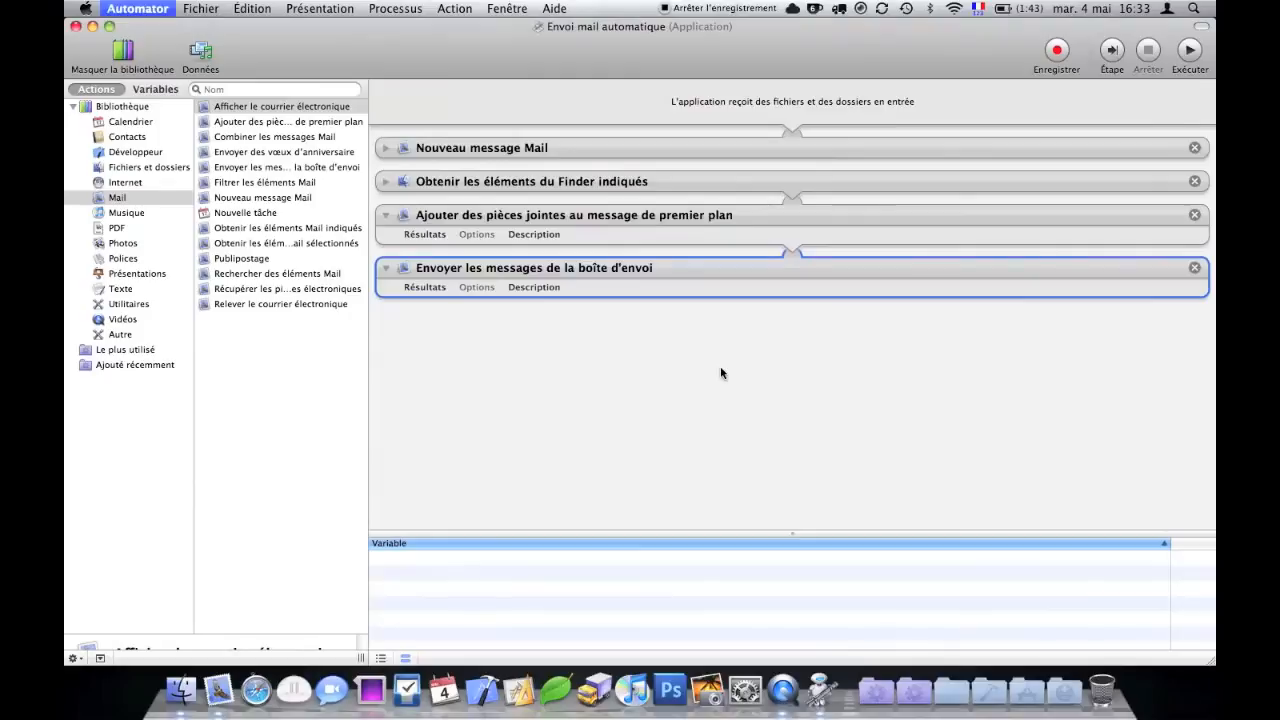
{"action": "key", "text": "super+q"}
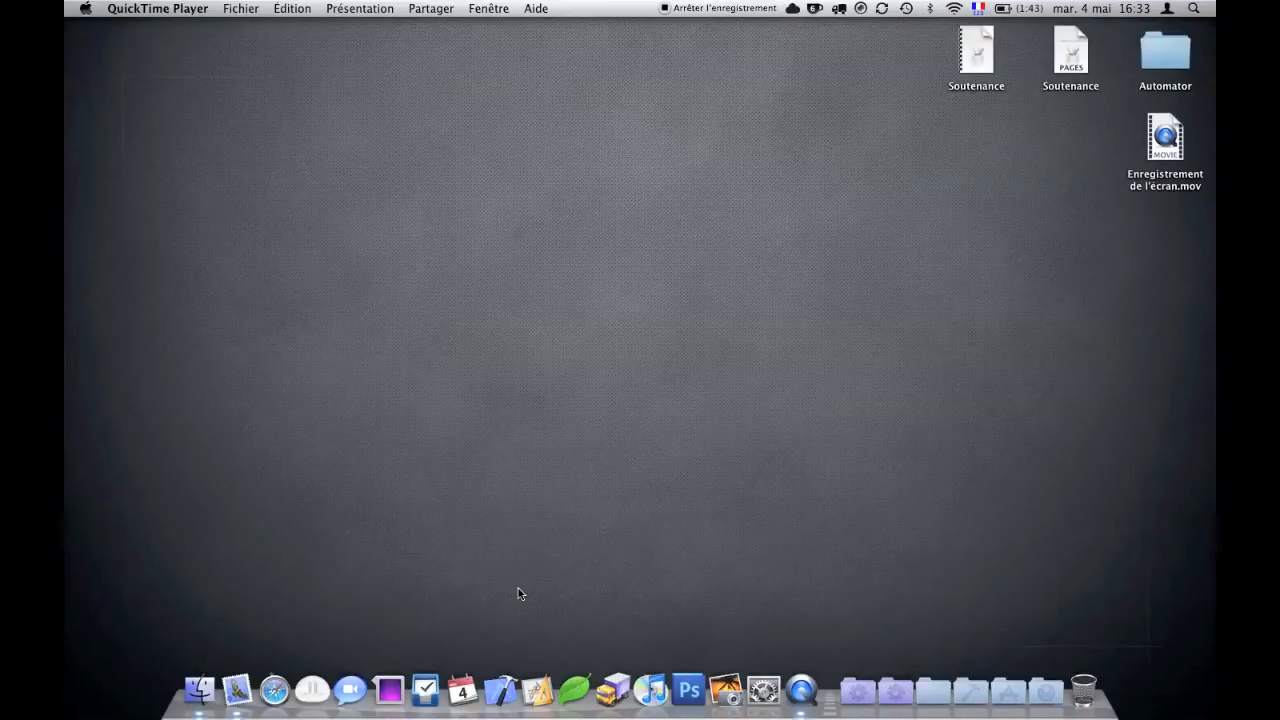
- In iCal, create an 'Envoi mail' event on 4 May 2010 in the Automator calendar
{"action": "left_click", "coordinate": [463, 690]}
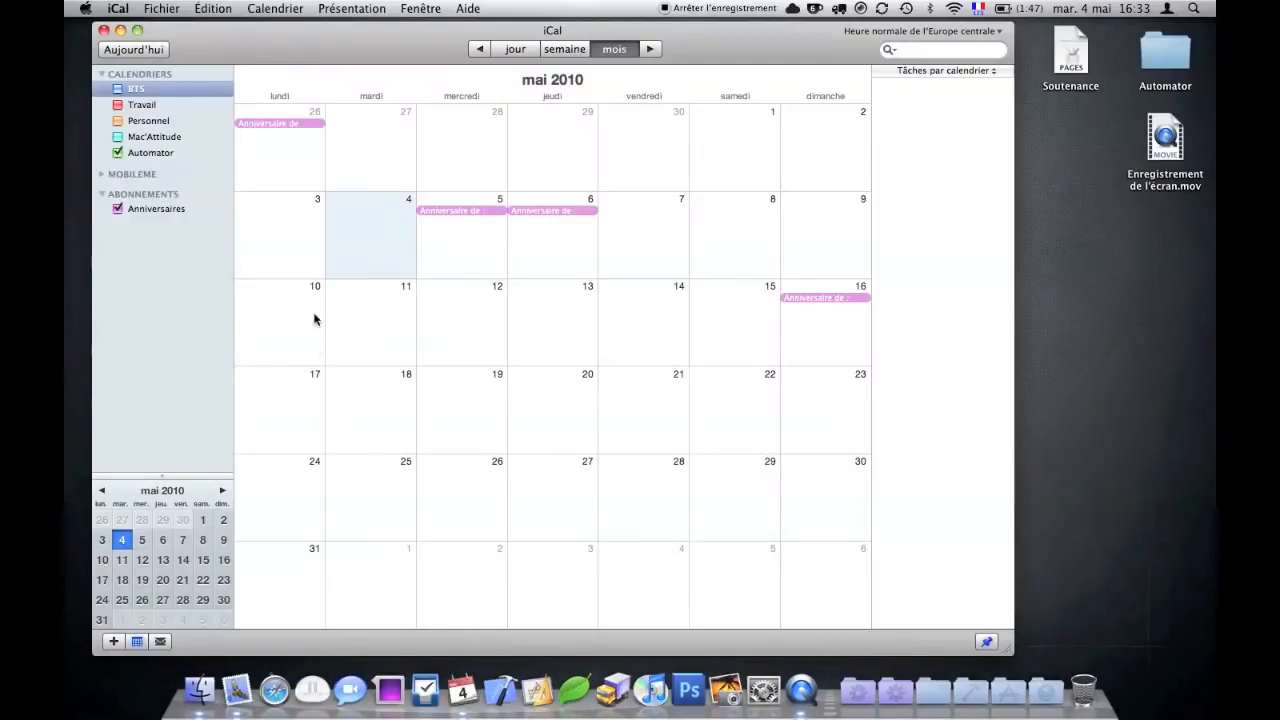
{"action": "left_click", "coordinate": [151, 153]}
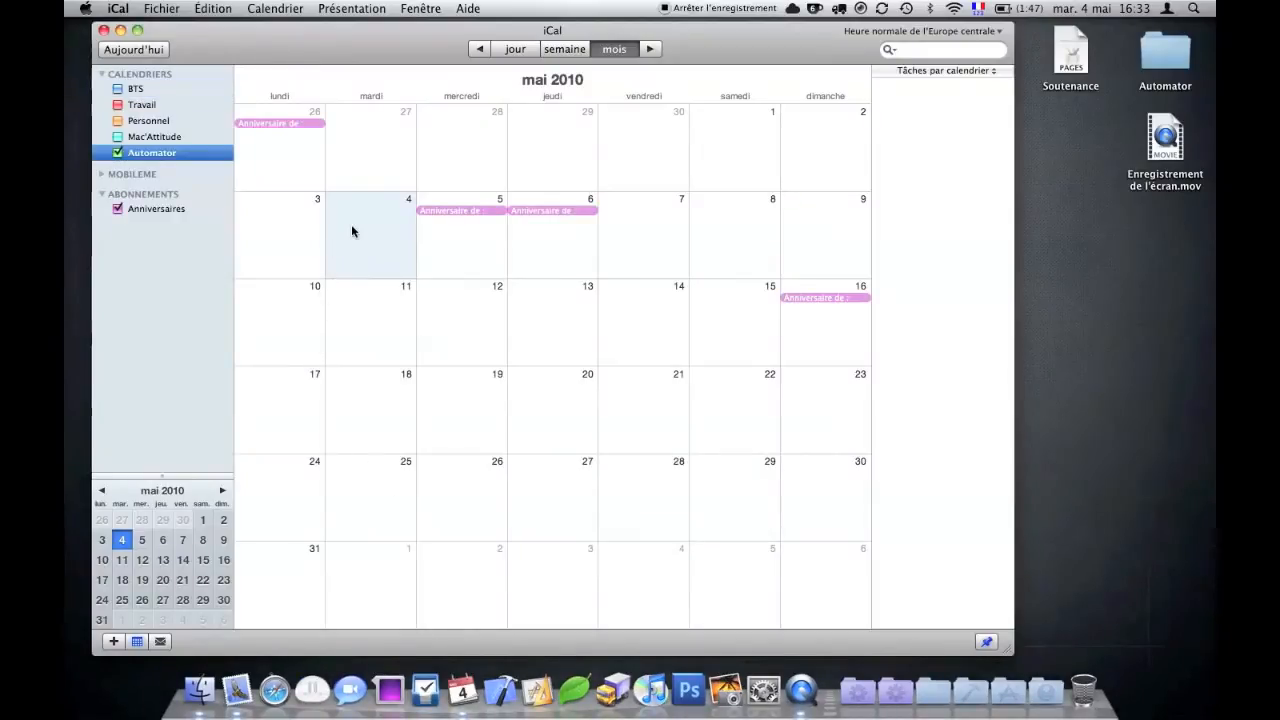
{"action": "double_click", "coordinate": [351, 224]}
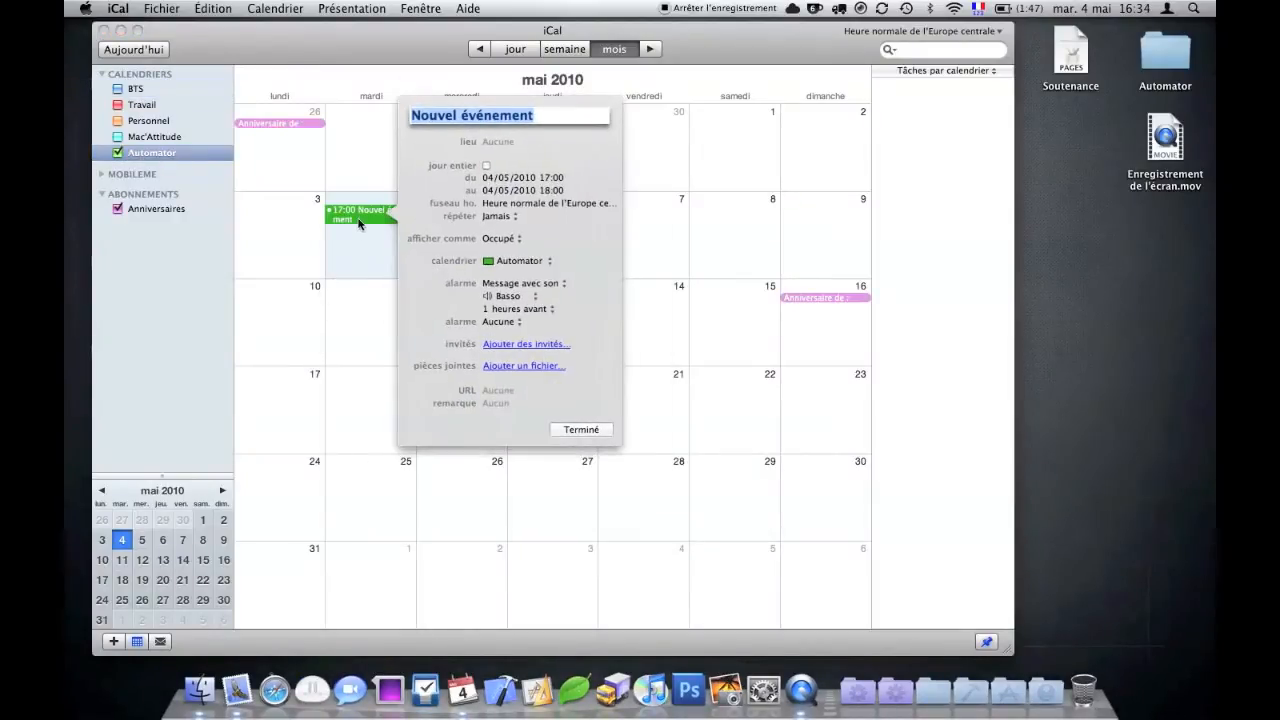
{"action": "type", "text": "Envoi"}
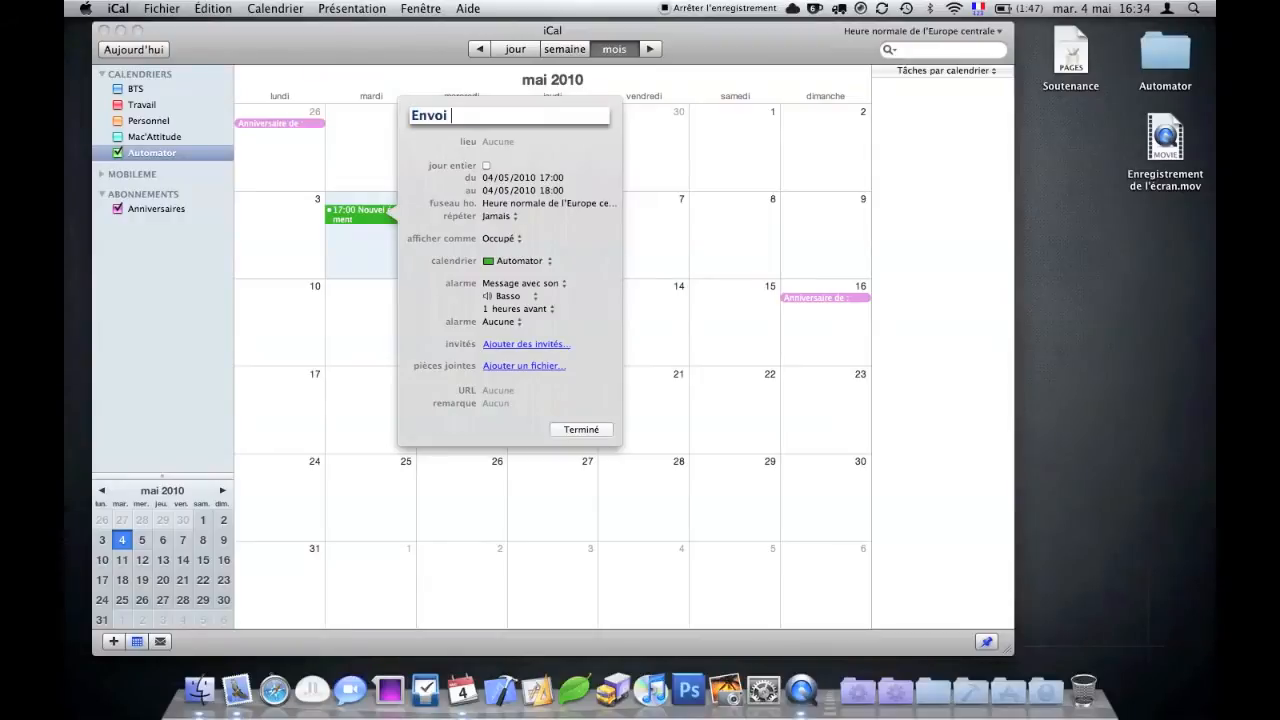
{"action": "type", "text": " mail"}
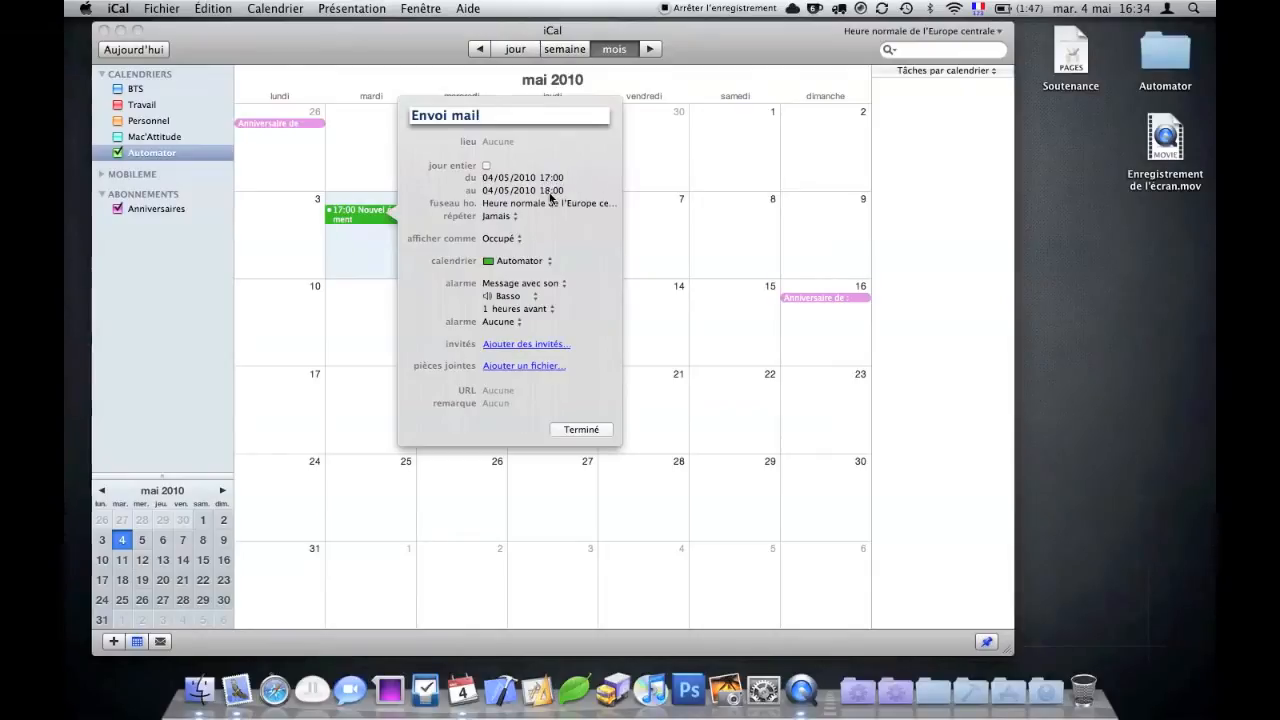
- Set the alarm to Ouvrir le fichier and select Envoi mail automatique in Bureau > Automator
{"action": "left_click", "coordinate": [550, 288]}
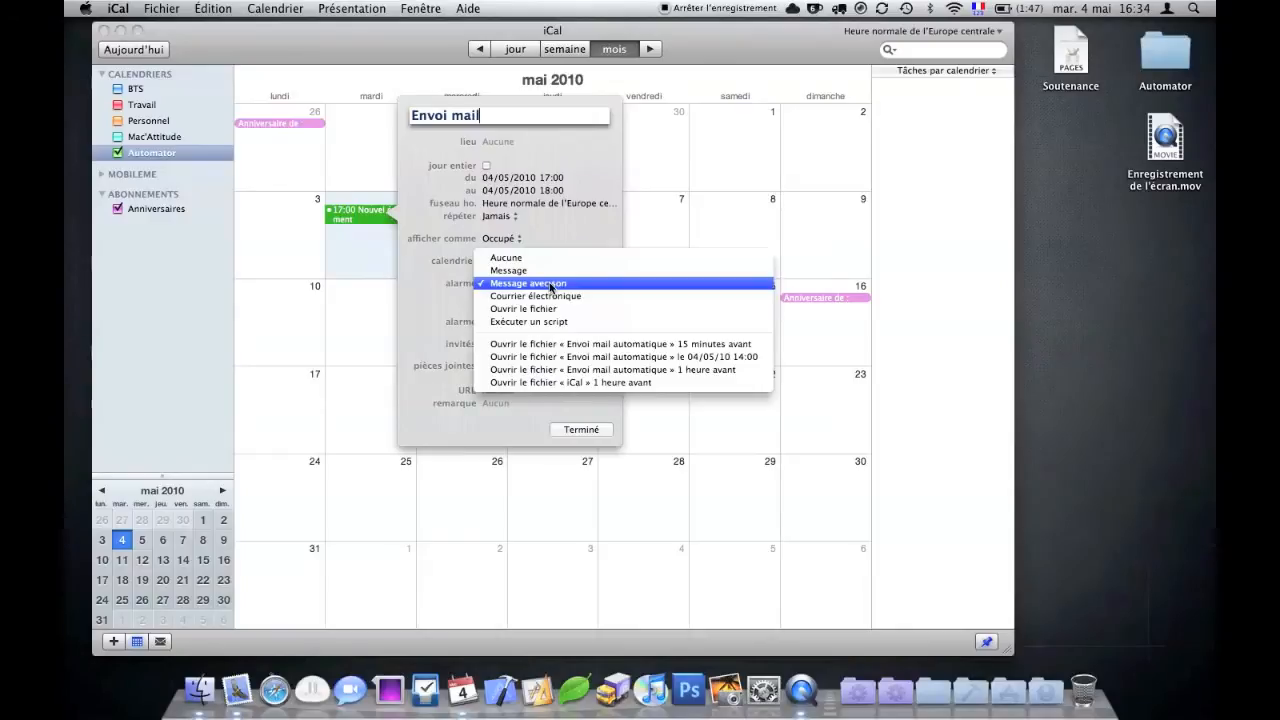
{"action": "left_click", "coordinate": [506, 311]}
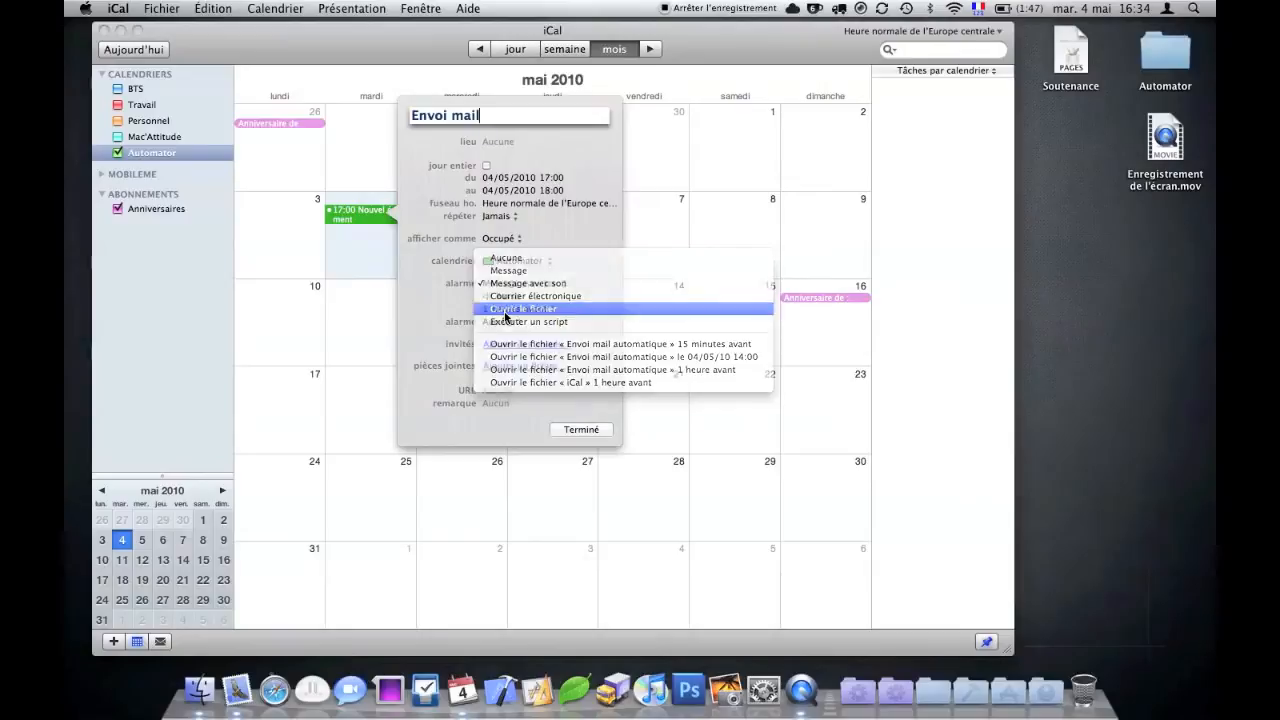
{"action": "left_click", "coordinate": [490, 297]}
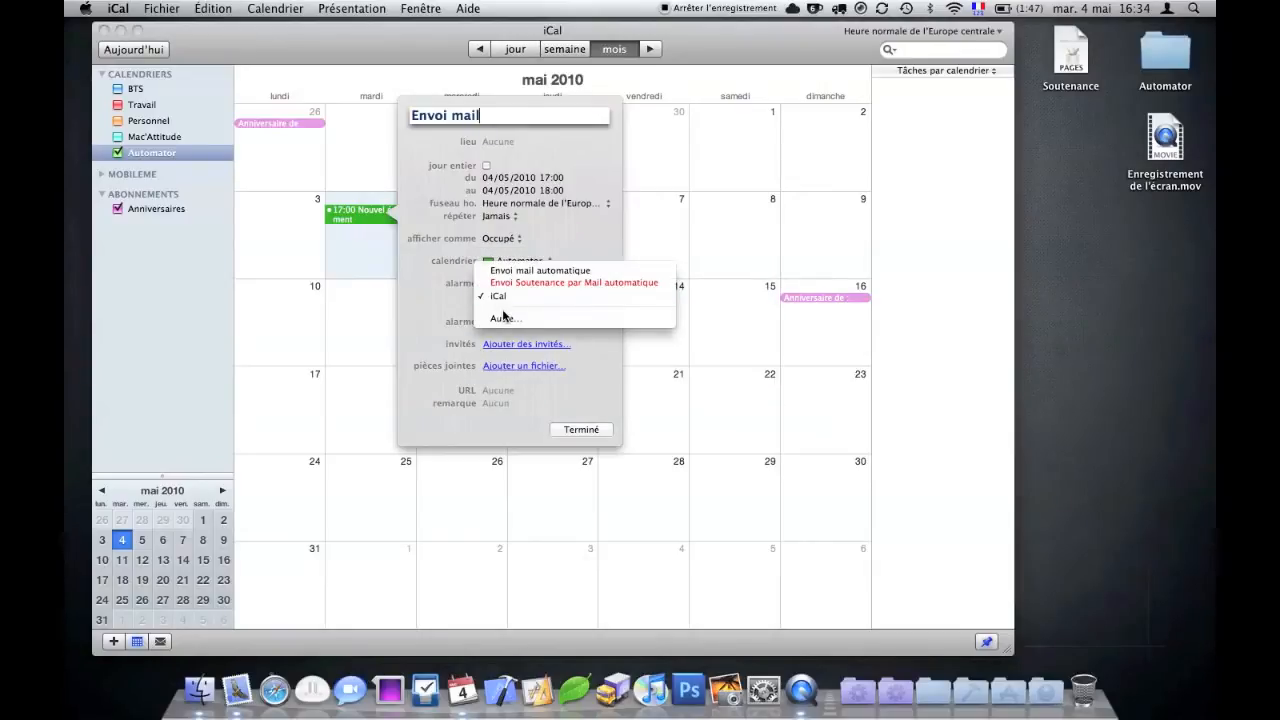
{"action": "left_click", "coordinate": [503, 317]}
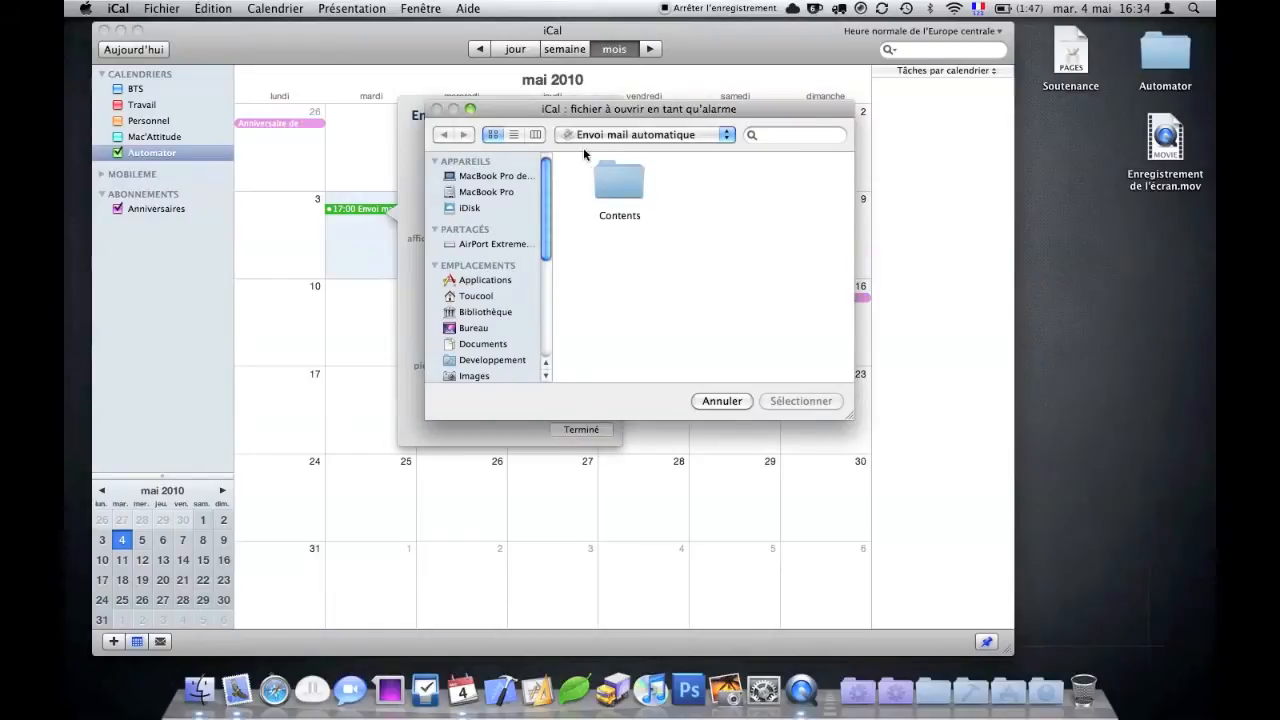
{"action": "left_click", "coordinate": [494, 327]}
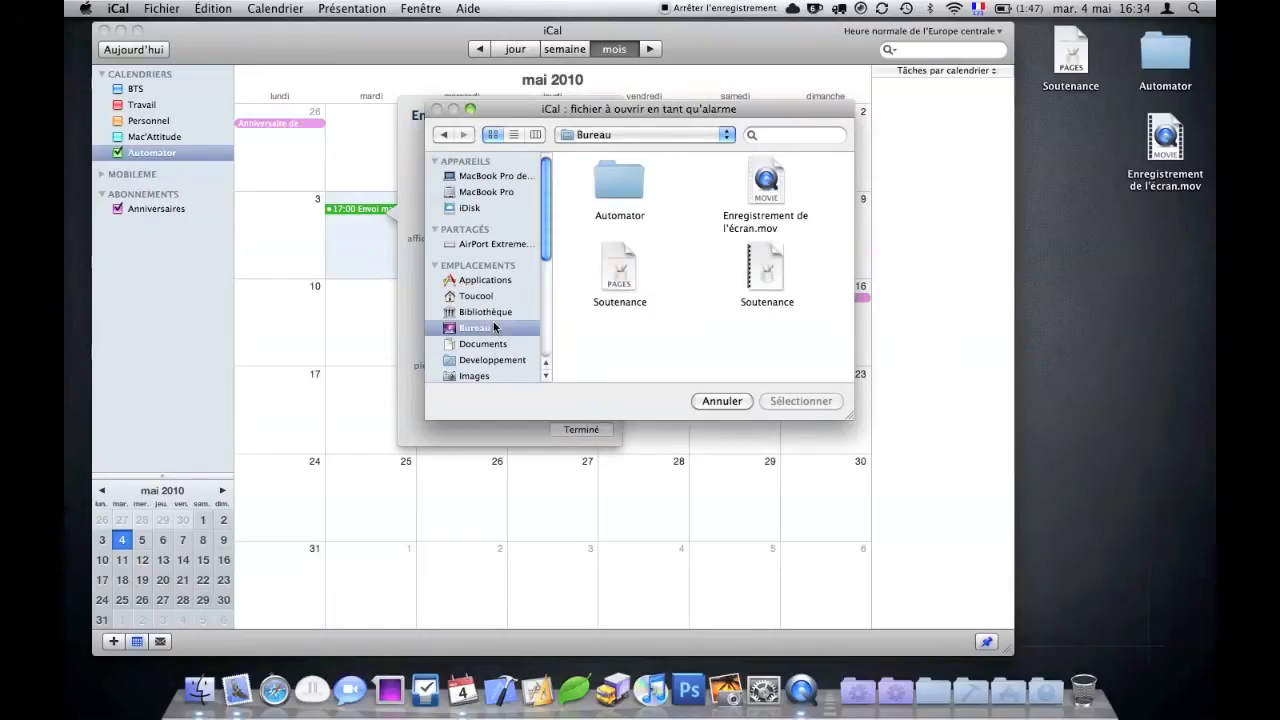
{"action": "double_click", "coordinate": [599, 177]}
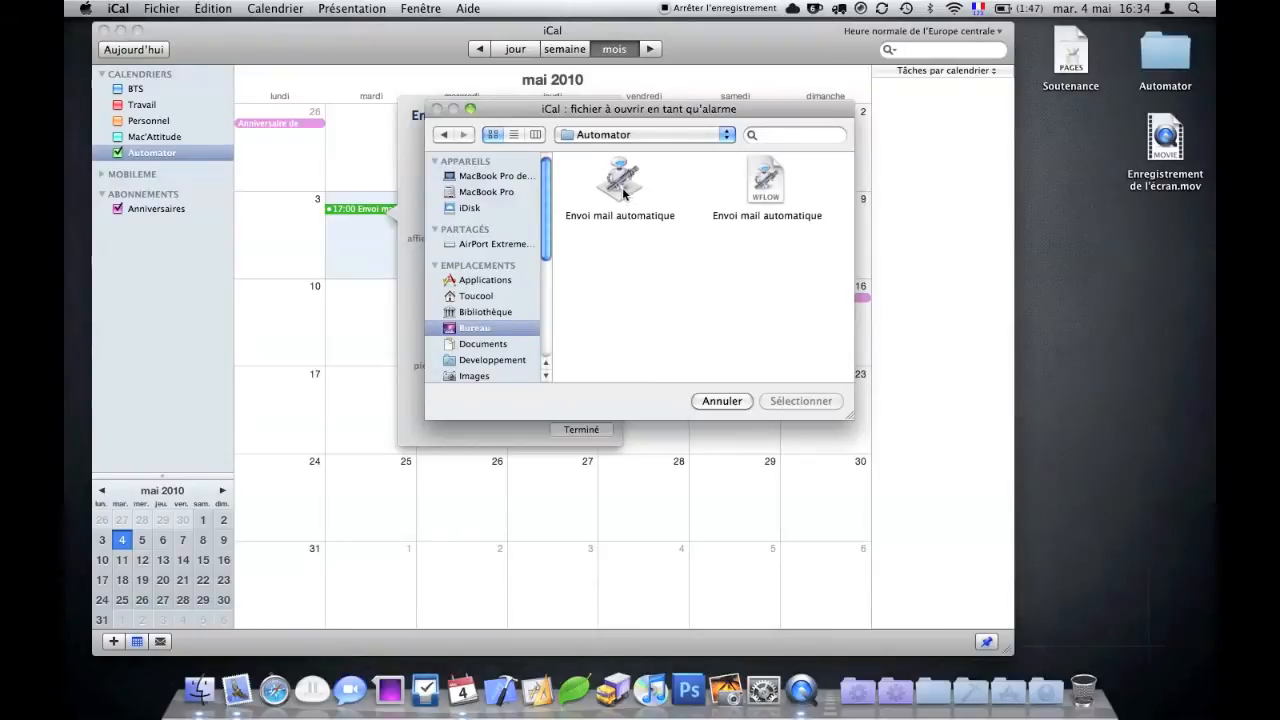
{"action": "left_click", "coordinate": [624, 192]}
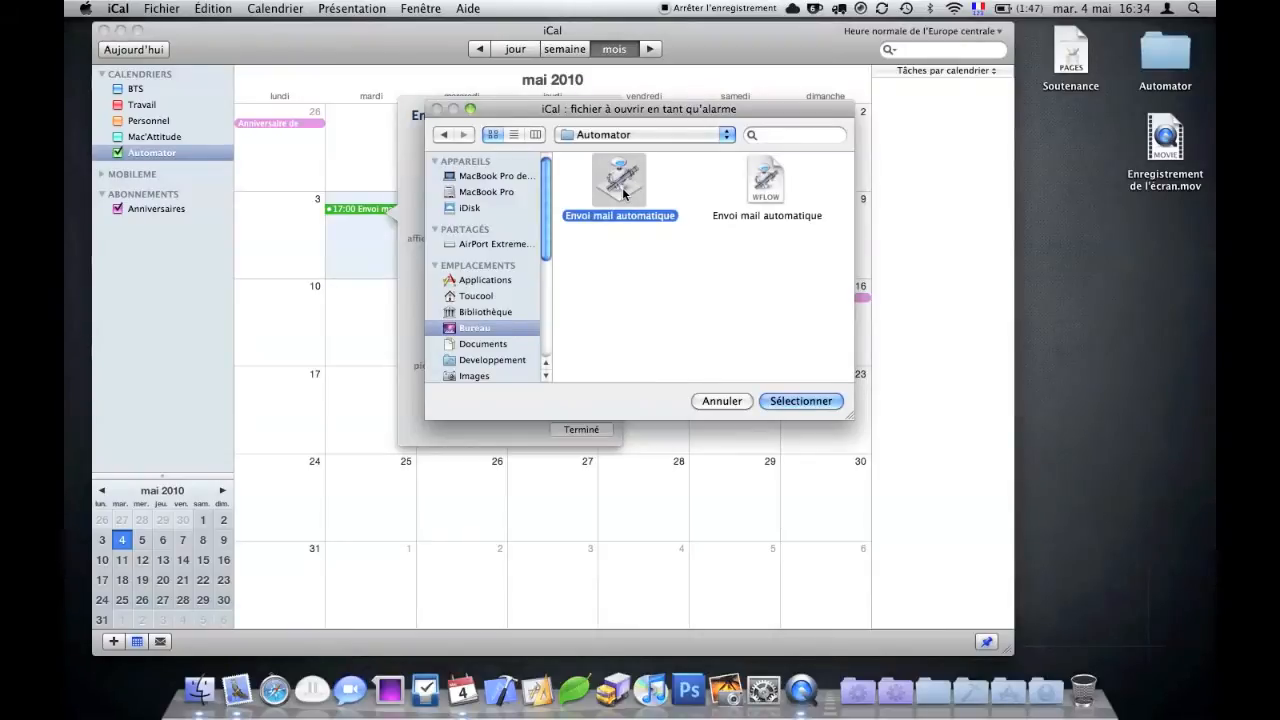
{"action": "left_click", "coordinate": [785, 209]}
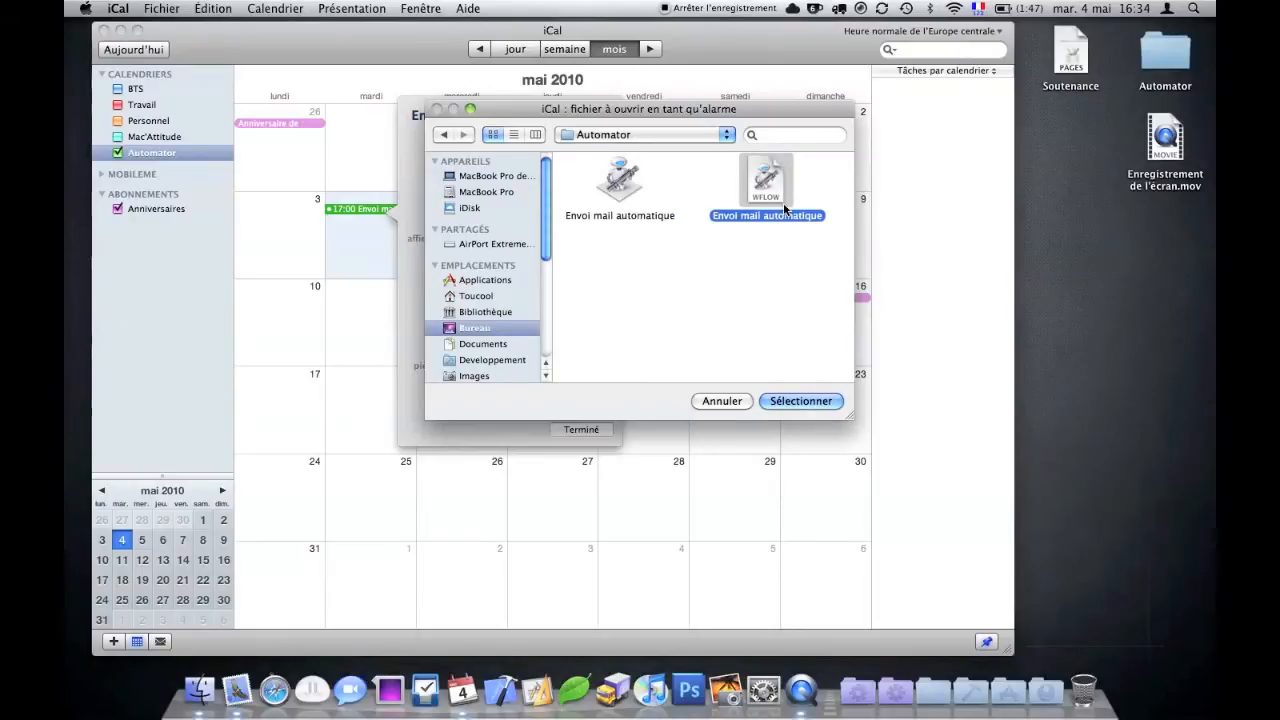
{"action": "left_click", "coordinate": [615, 193]}
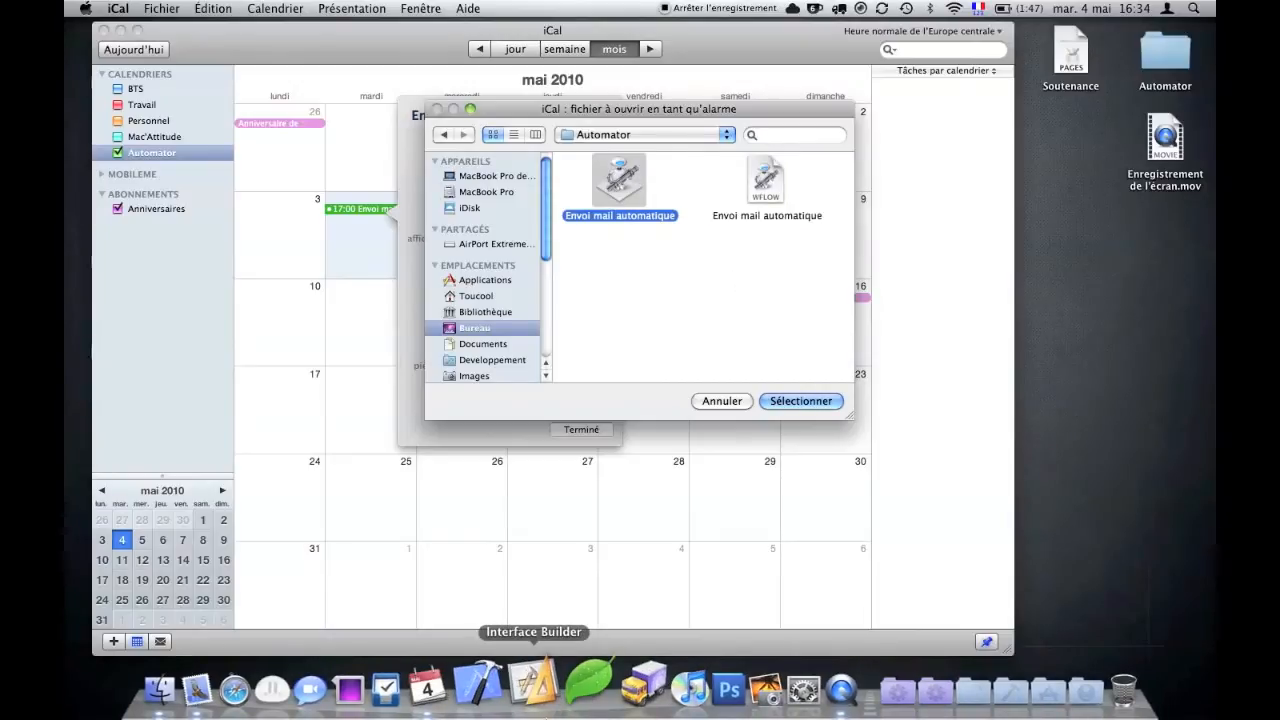
- Confirm Envoi mail automatique as the file the alarm opens
{"action": "left_click", "coordinate": [815, 401]}
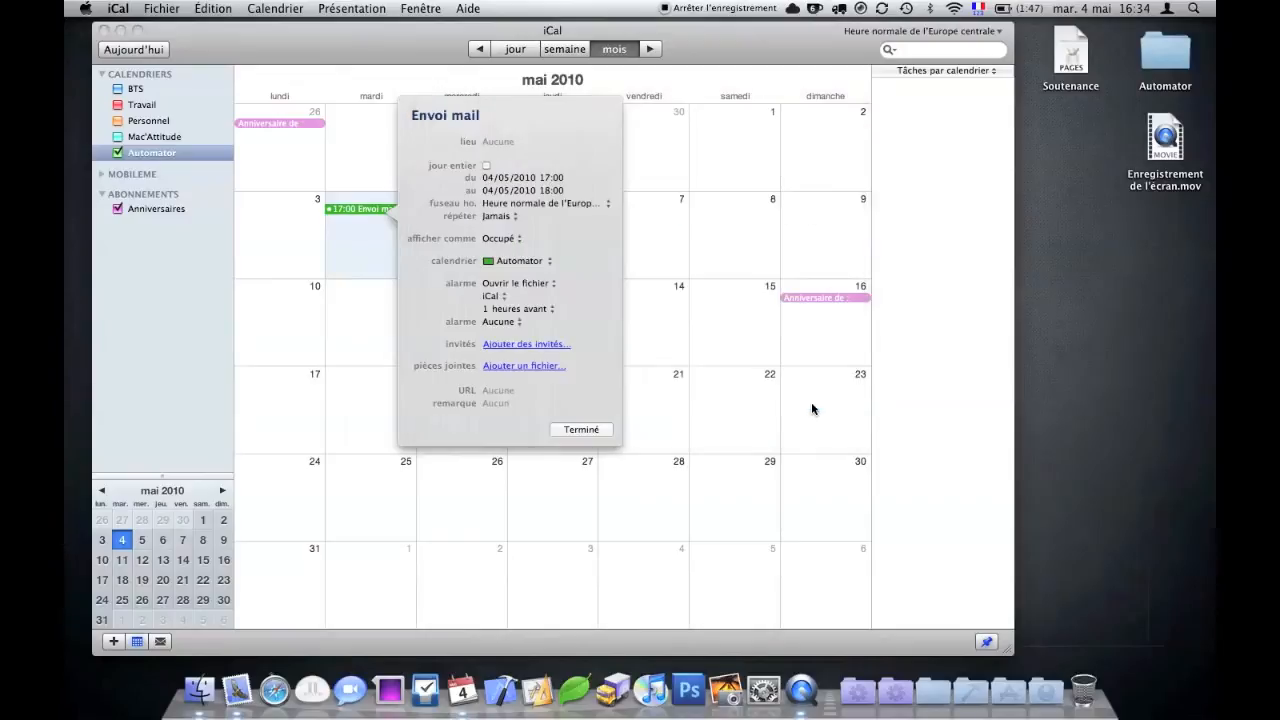
{"action": "left_click", "coordinate": [500, 296]}
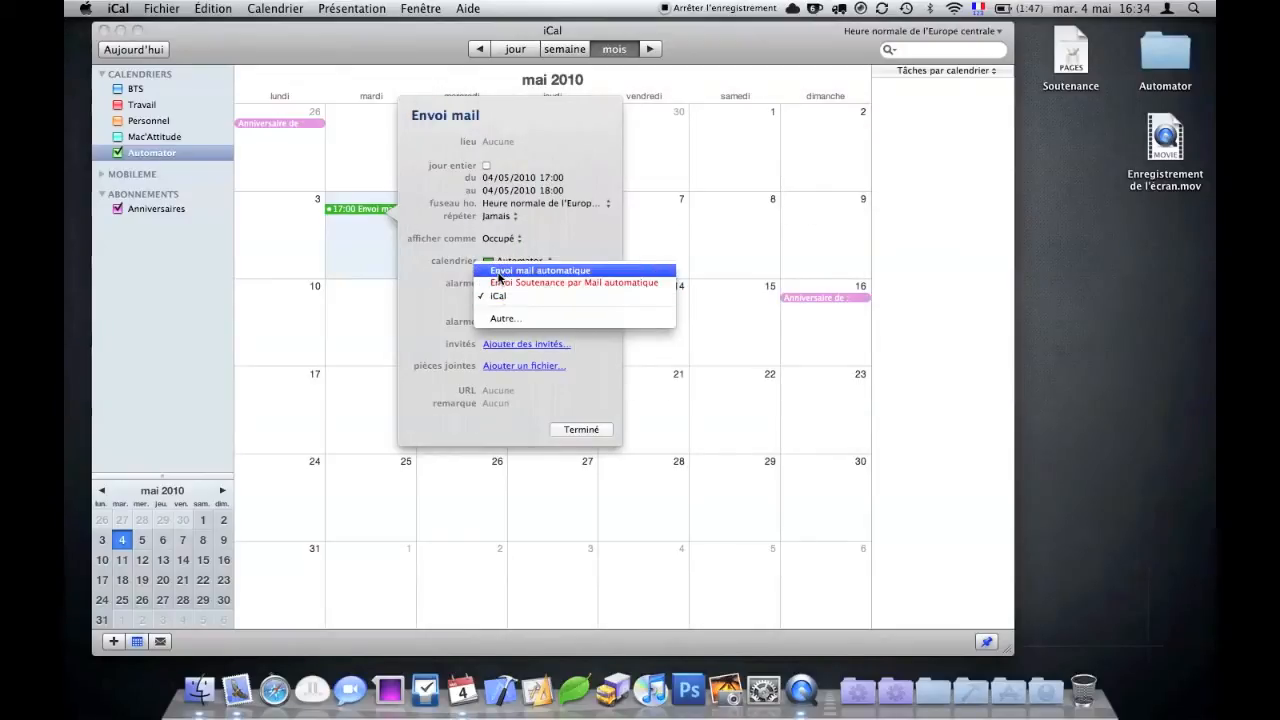
{"action": "left_click", "coordinate": [498, 268]}
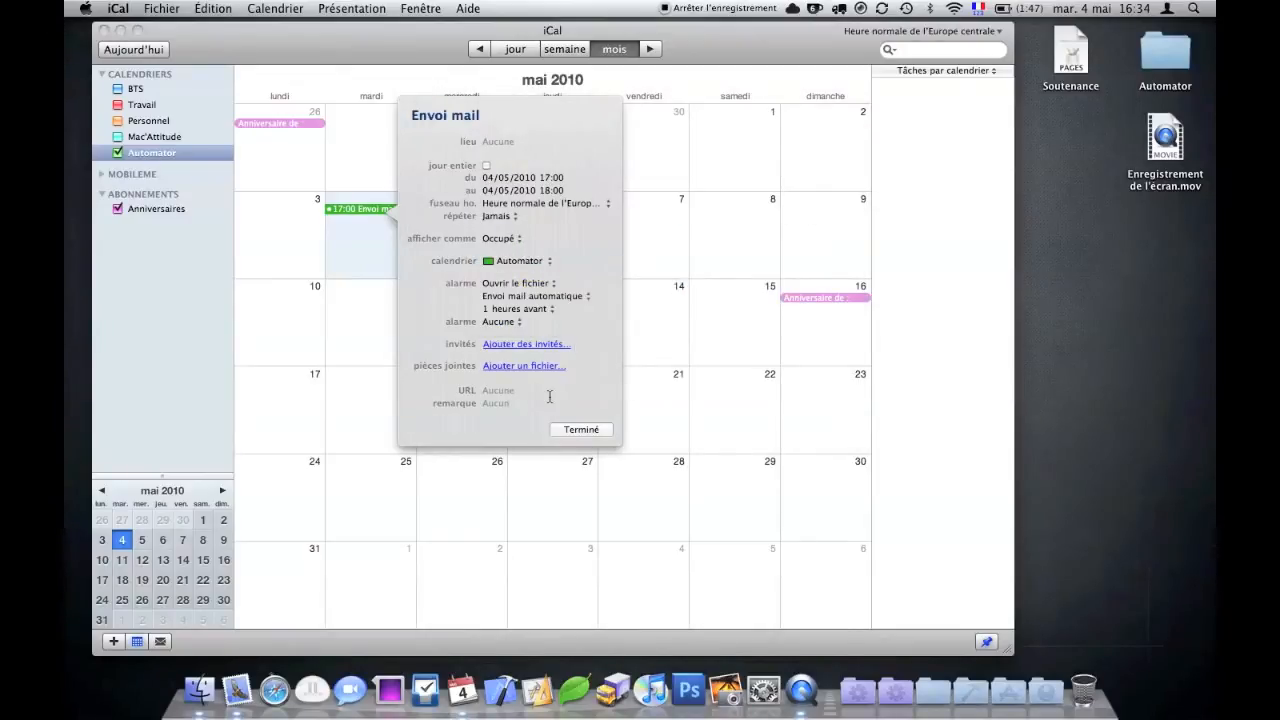
- Make the alarm fire on 04/05/2010 at 16:37 instead of an hour before
{"action": "left_click", "coordinate": [506, 310]}
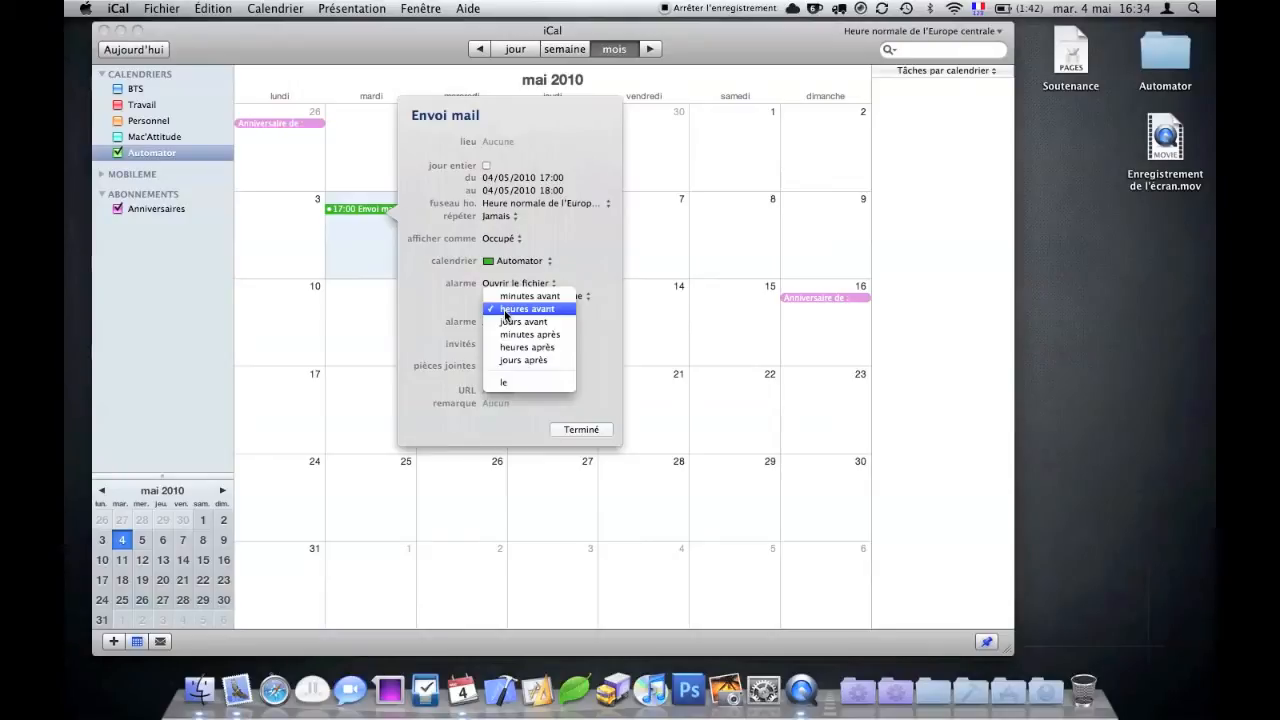
{"action": "left_click", "coordinate": [517, 382]}
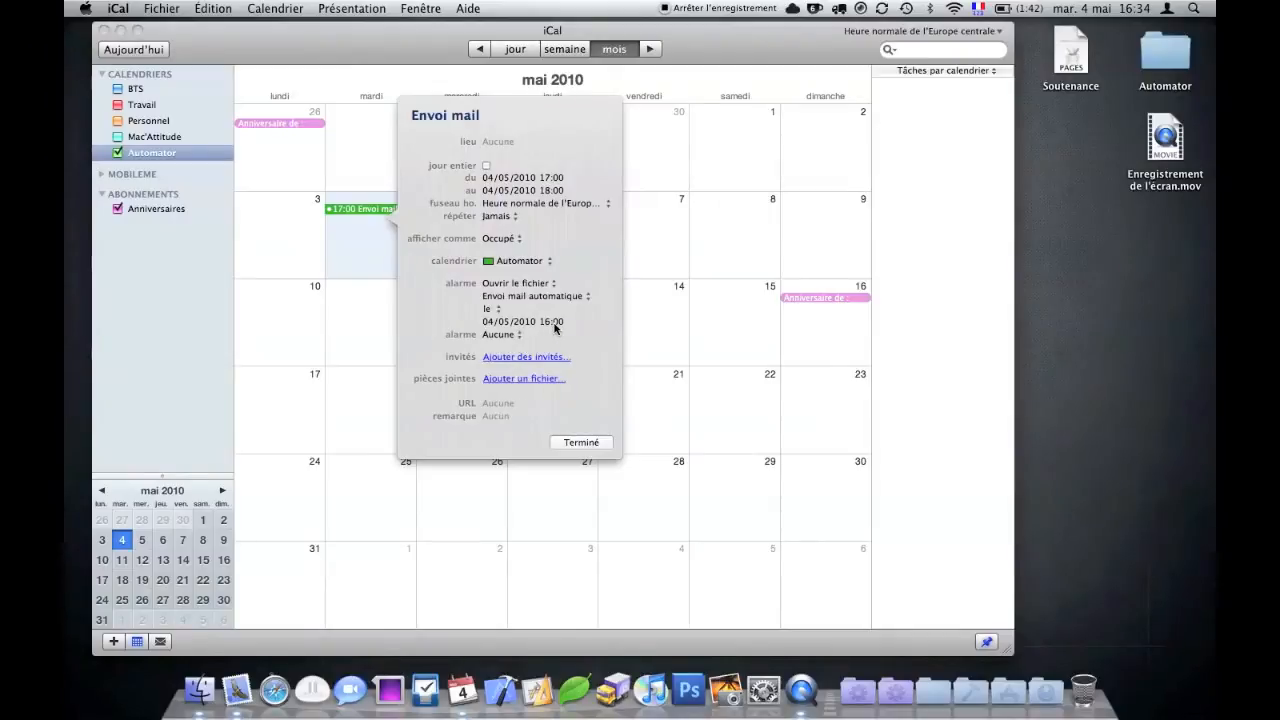
{"action": "left_click", "coordinate": [555, 322]}
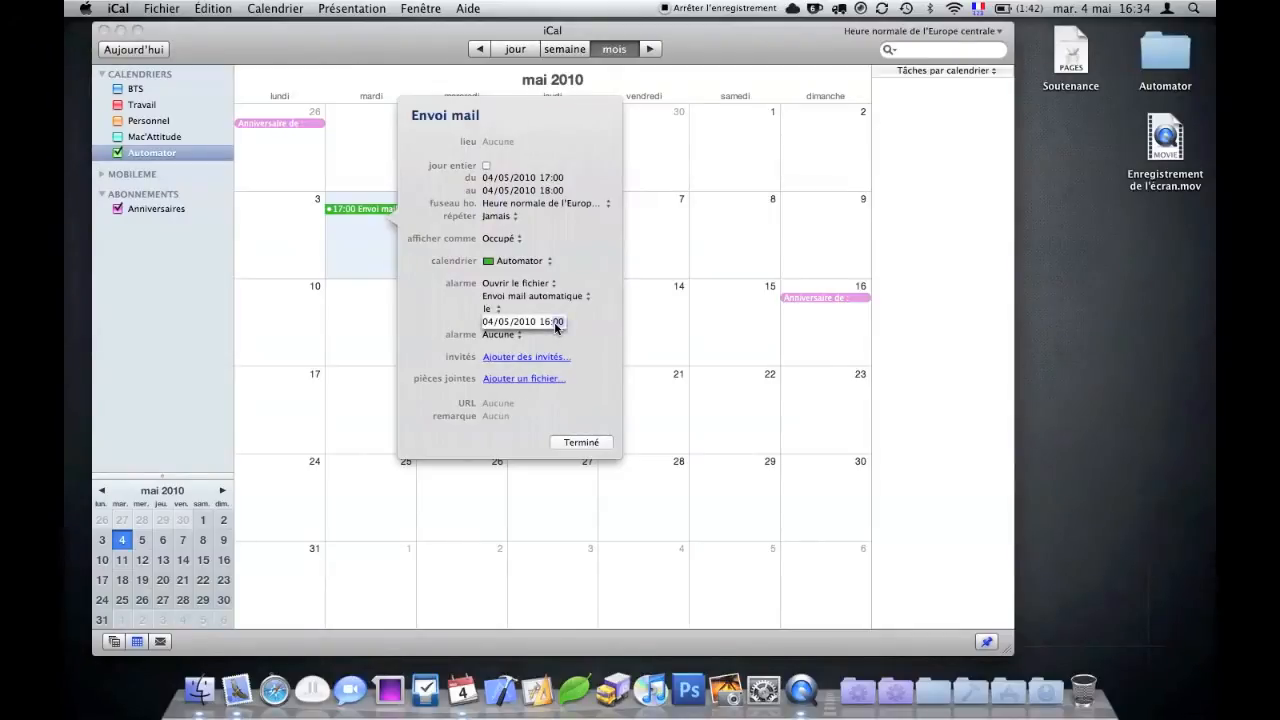
{"action": "type", "text": "37"}
{"action": "key", "text": "BackSpace"}
{"action": "type", "text": "3"}
{"action": "left_click", "coordinate": [581, 443]}
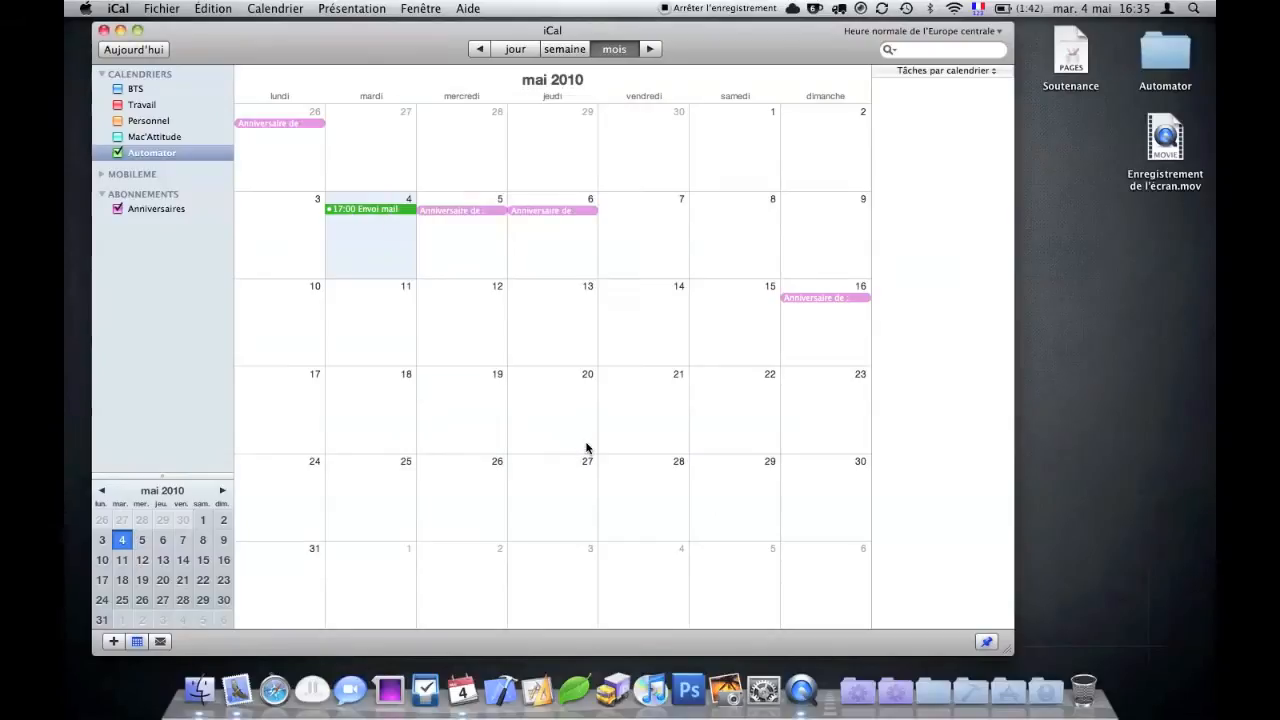
{"action": "left_click", "coordinate": [393, 272]}
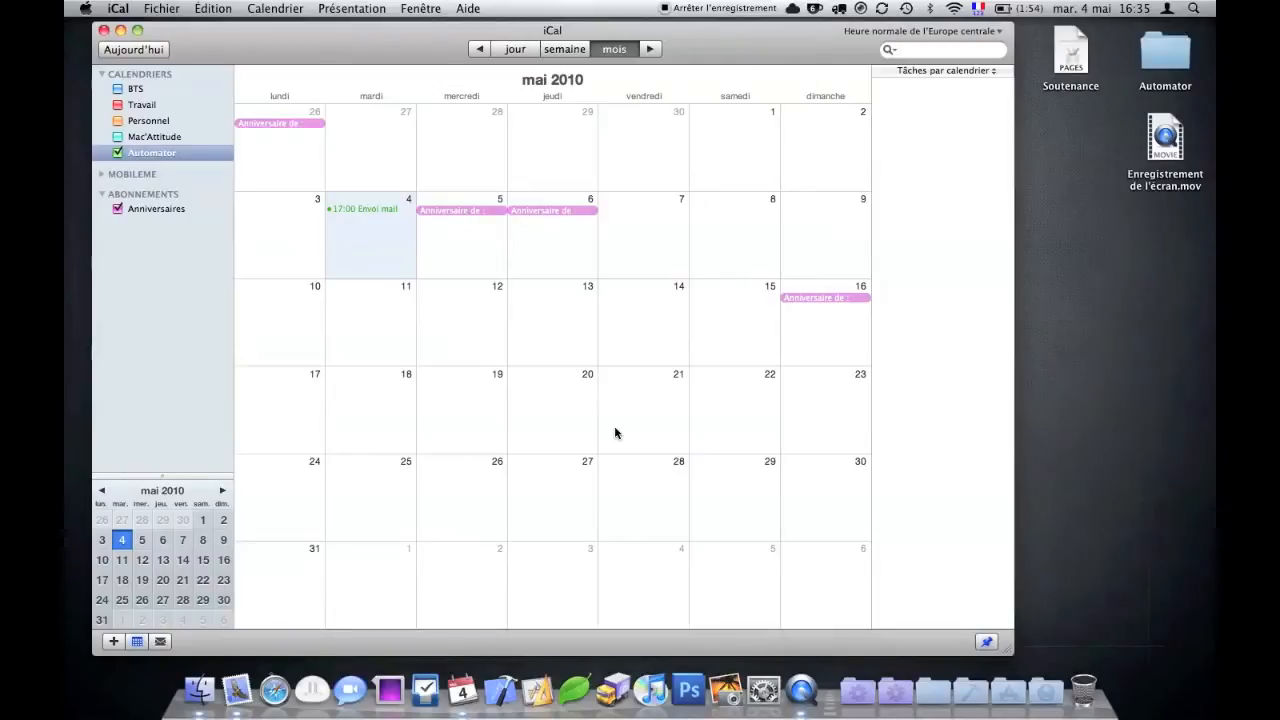
- Open Économiseur d'énergie's Adaptateur secteur settings and bring up the Programmer schedule
{"action": "left_click", "coordinate": [760, 678]}
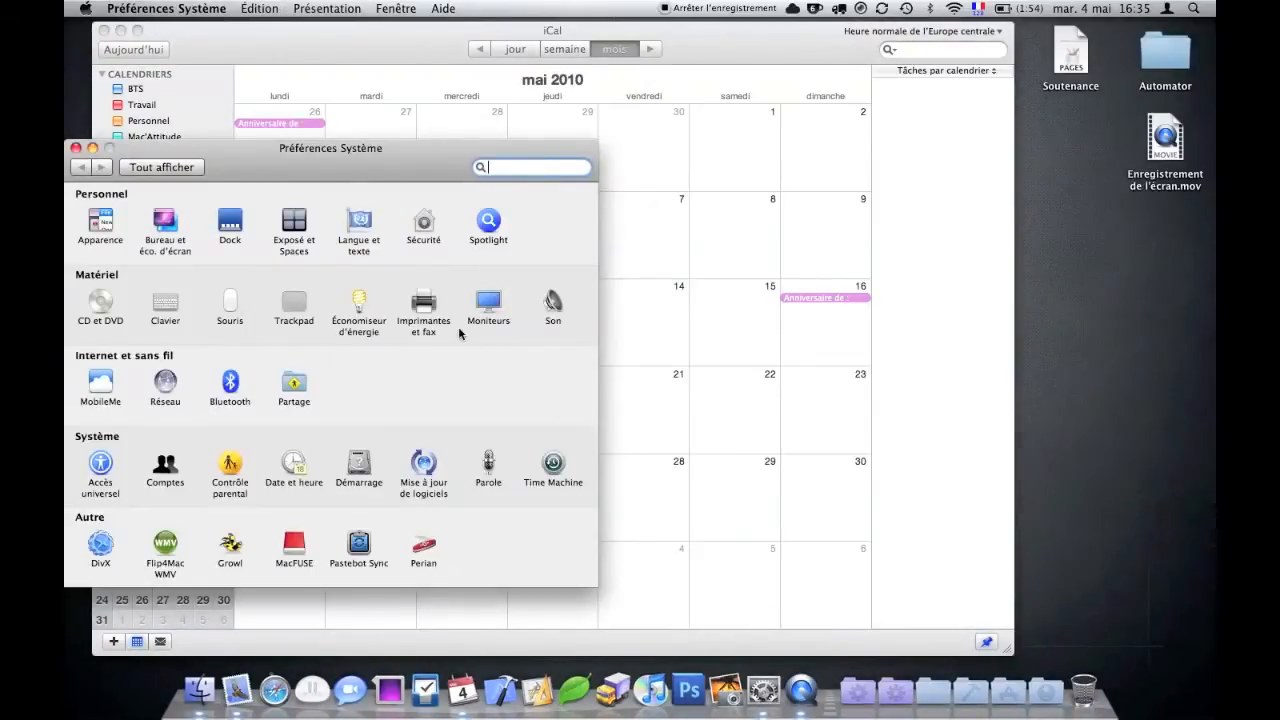
{"action": "left_click", "coordinate": [355, 305]}
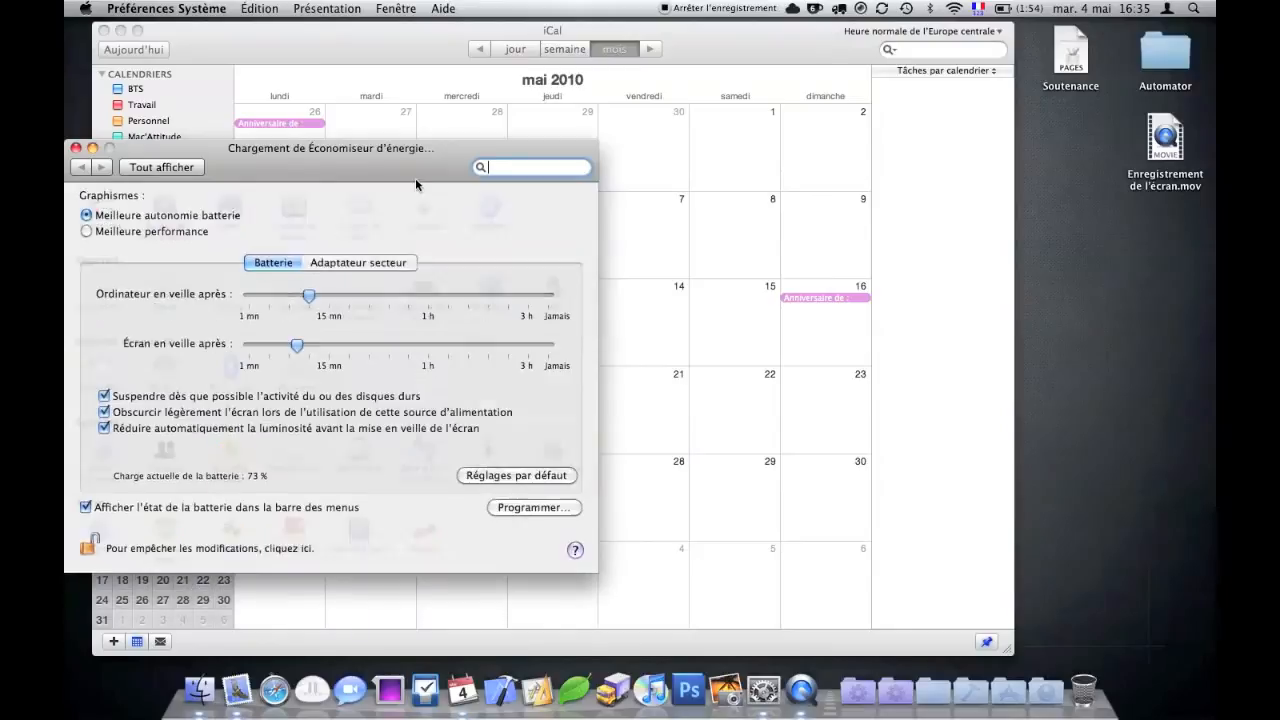
{"action": "left_click_drag", "start_coordinate": [430, 174], "coordinate": [661, 170]}
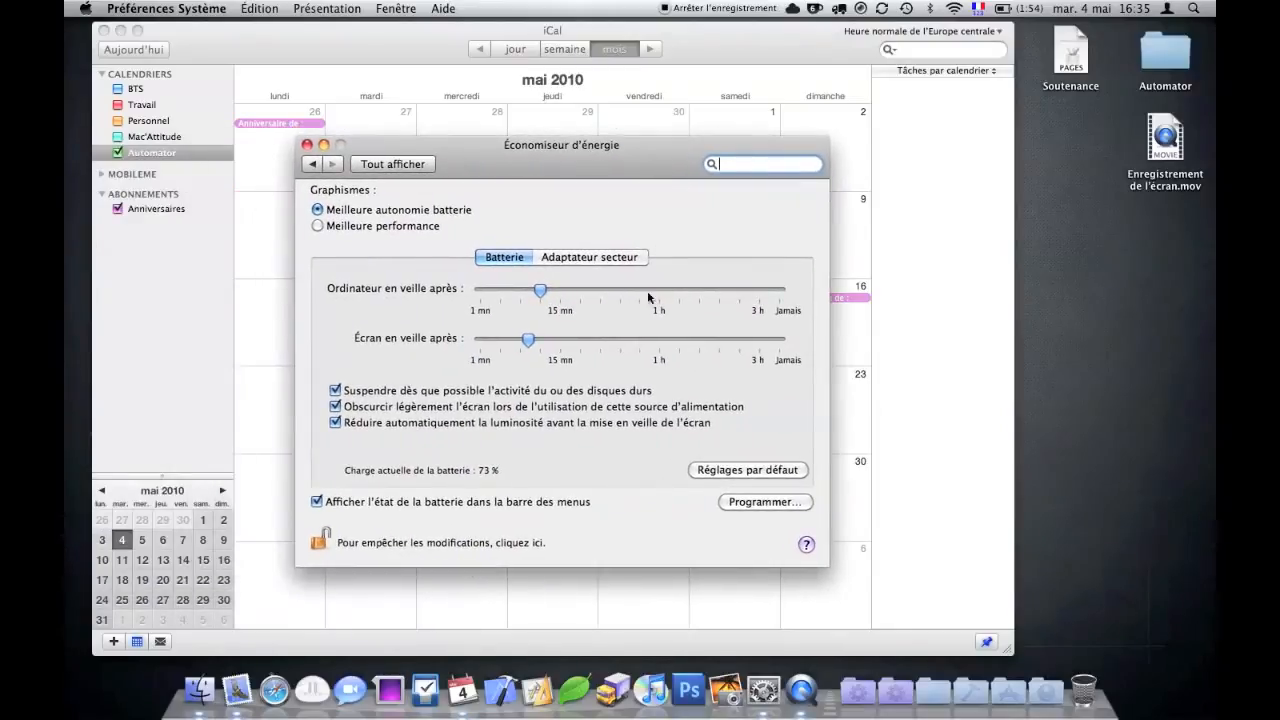
{"action": "left_click", "coordinate": [593, 259]}
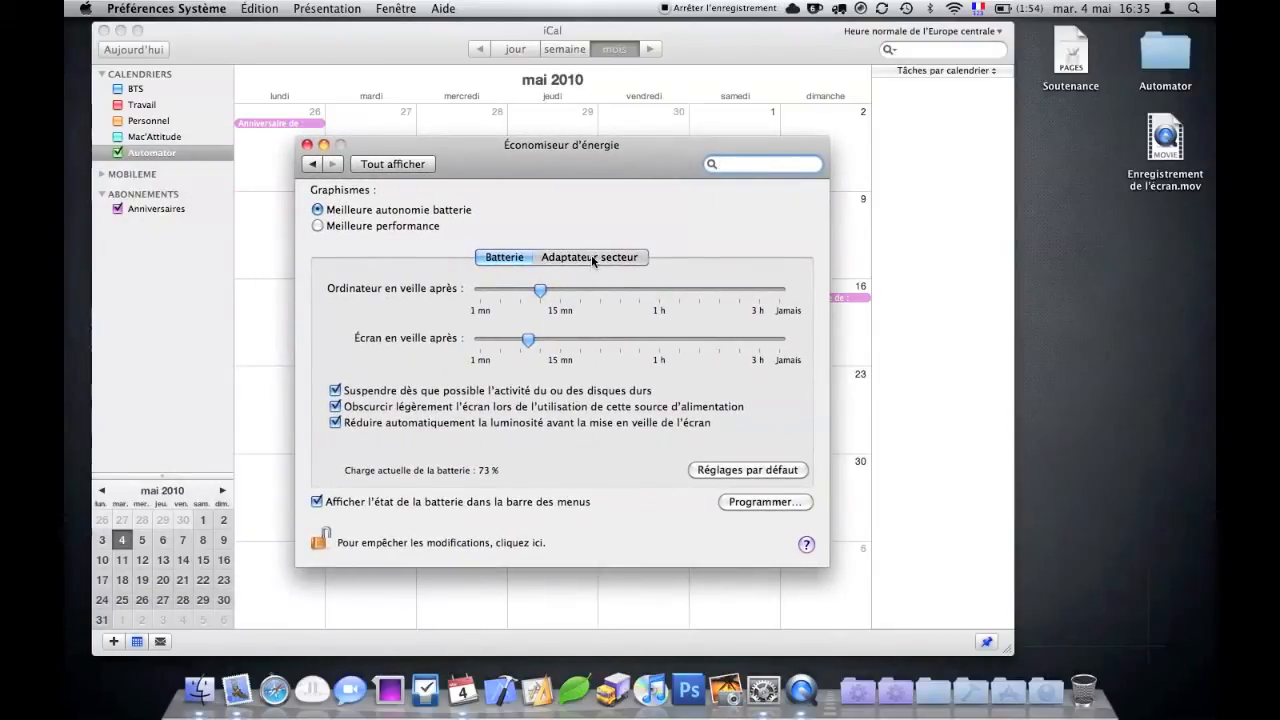
{"action": "left_click", "coordinate": [739, 505]}
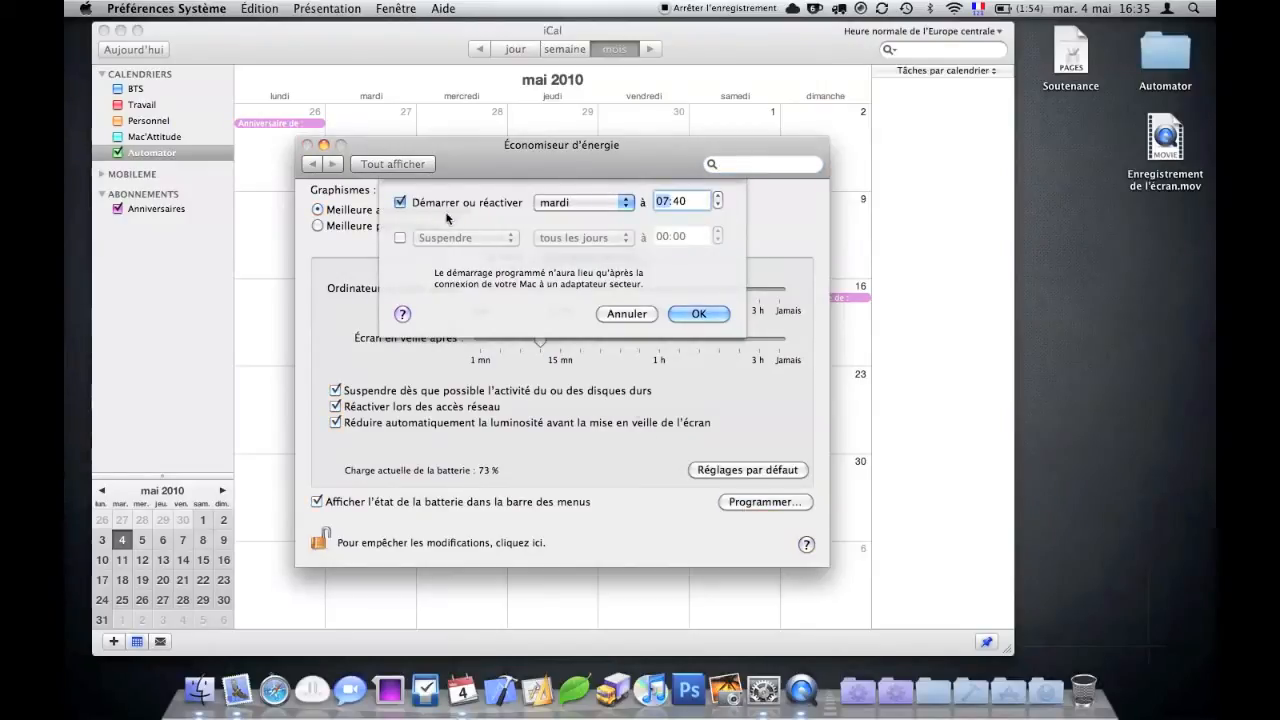
- Enable the Démarrer ou réactiver schedule with mardi as the wake day
{"action": "left_click", "coordinate": [400, 208]}
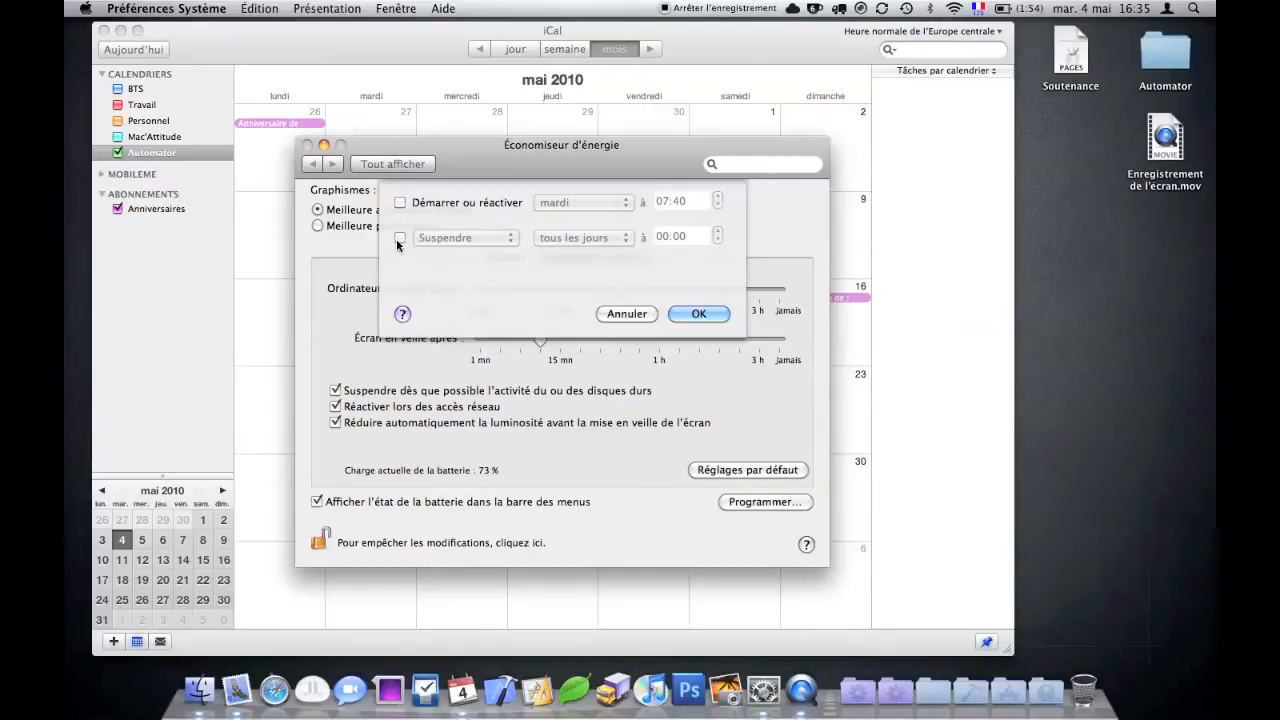
{"action": "left_click", "coordinate": [515, 204]}
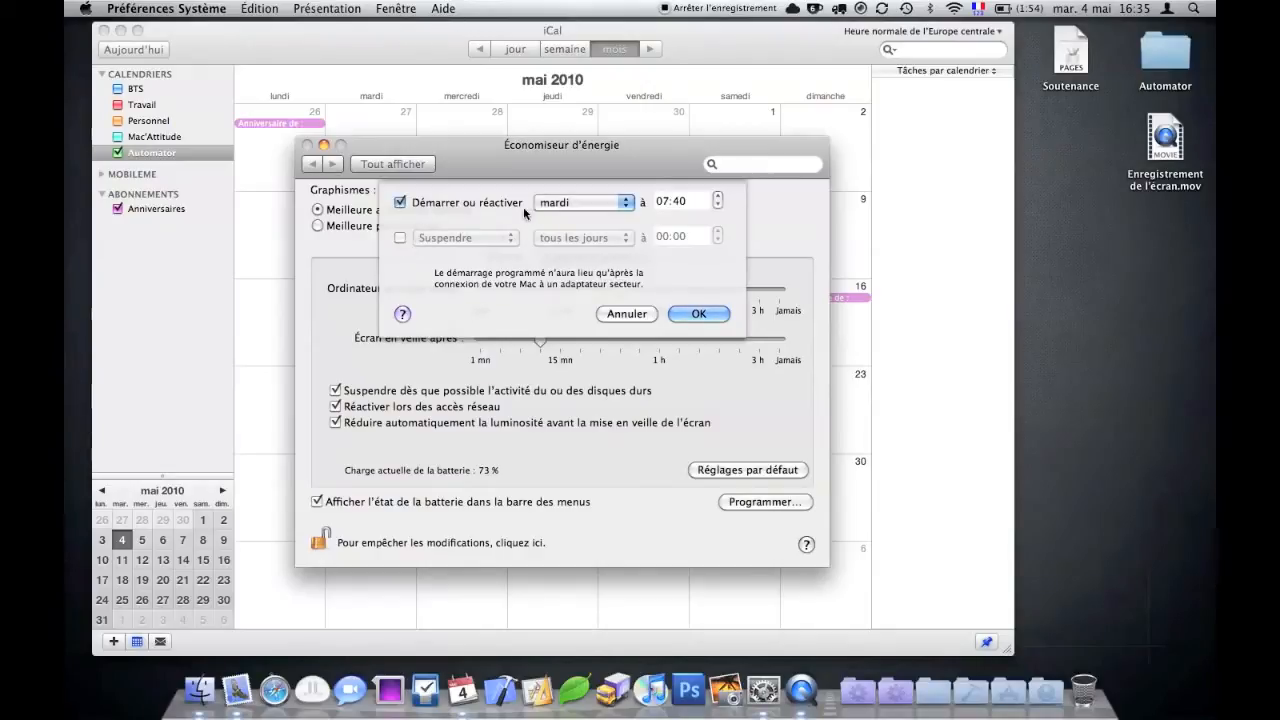
{"action": "left_click", "coordinate": [597, 204]}
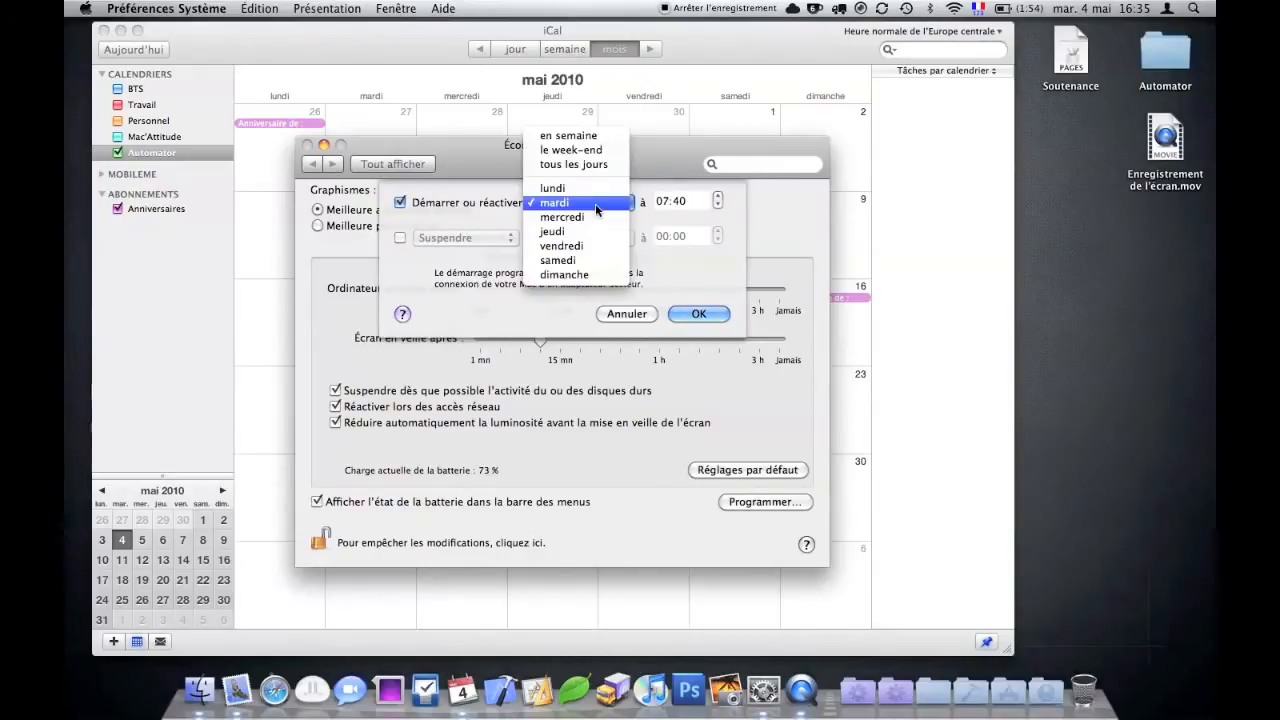
{"action": "left_click", "coordinate": [724, 211]}
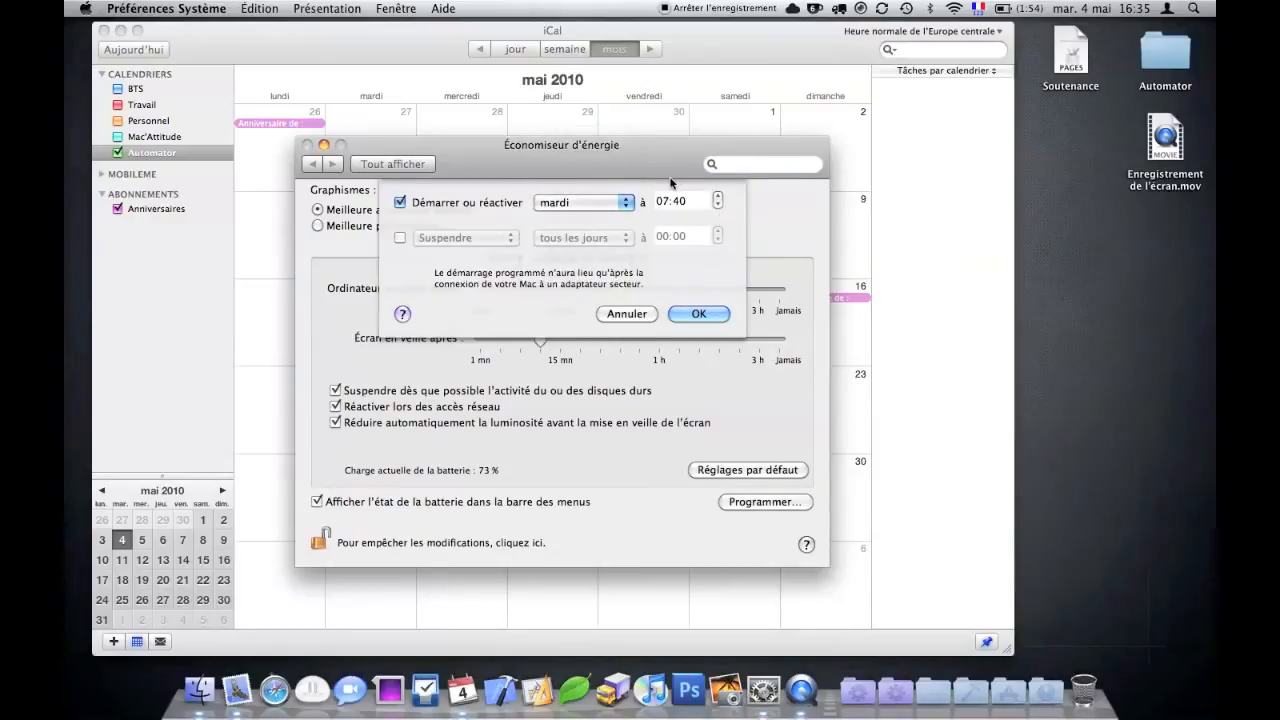
- Set the Tuesday wake time to 16:30 and confirm the schedule
{"action": "left_click_drag", "start_coordinate": [670, 160], "coordinate": [779, 263]}
{"action": "left_click", "coordinate": [772, 309]}
{"action": "left_click", "coordinate": [828, 305]}
{"action": "left_click", "coordinate": [828, 305]}
{"action": "left_click", "coordinate": [828, 305]}
{"action": "left_click", "coordinate": [828, 305]}
{"action": "left_click", "coordinate": [828, 305]}
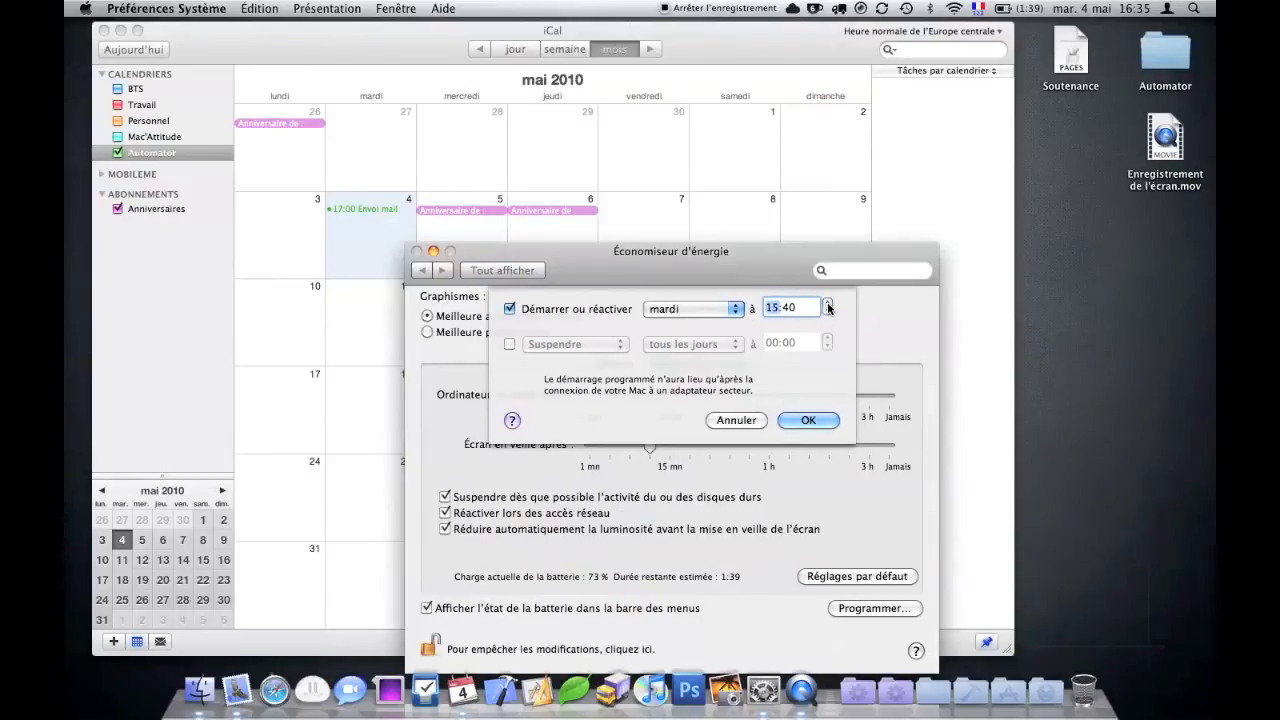
{"action": "left_click", "coordinate": [788, 308]}
{"action": "left_click", "coordinate": [827, 314]}
{"action": "left_click", "coordinate": [827, 314]}
{"action": "left_click", "coordinate": [827, 314]}
{"action": "left_click", "coordinate": [827, 314]}
{"action": "left_click", "coordinate": [827, 314]}
{"action": "left_click", "coordinate": [827, 314]}
{"action": "left_click", "coordinate": [827, 314]}
{"action": "left_click", "coordinate": [827, 314]}
{"action": "left_click", "coordinate": [827, 313]}
{"action": "left_click", "coordinate": [827, 313]}
{"action": "left_click", "coordinate": [806, 419]}
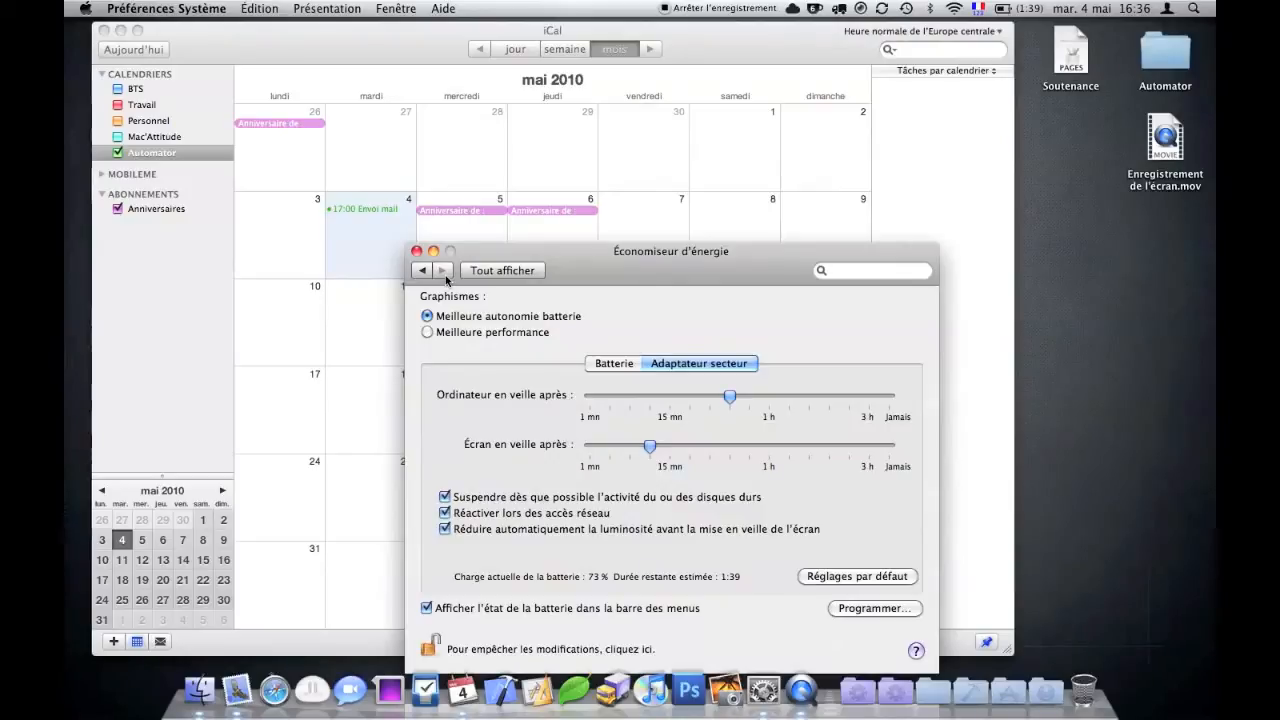
- Recheck the schedule, leave sleep unscheduled, and keep the mardi 16:30 wake
{"action": "left_click", "coordinate": [852, 609]}
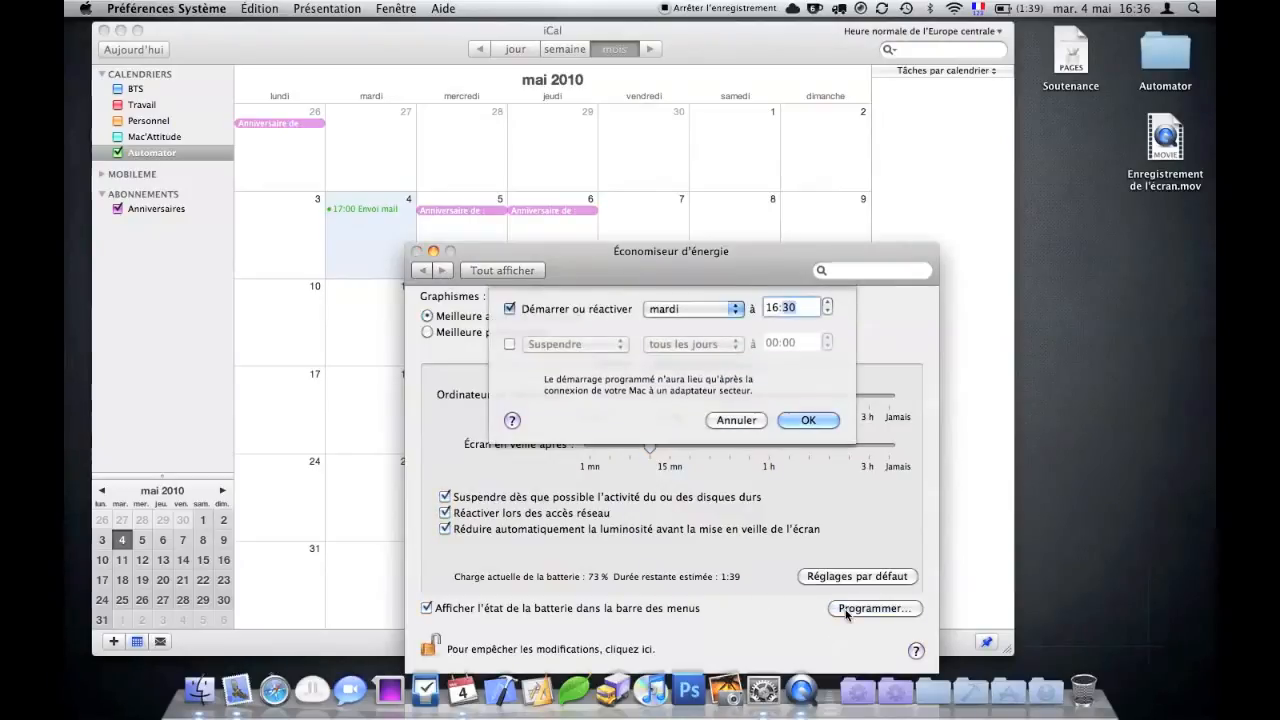
{"action": "left_click", "coordinate": [510, 345]}
{"action": "left_click", "coordinate": [522, 344]}
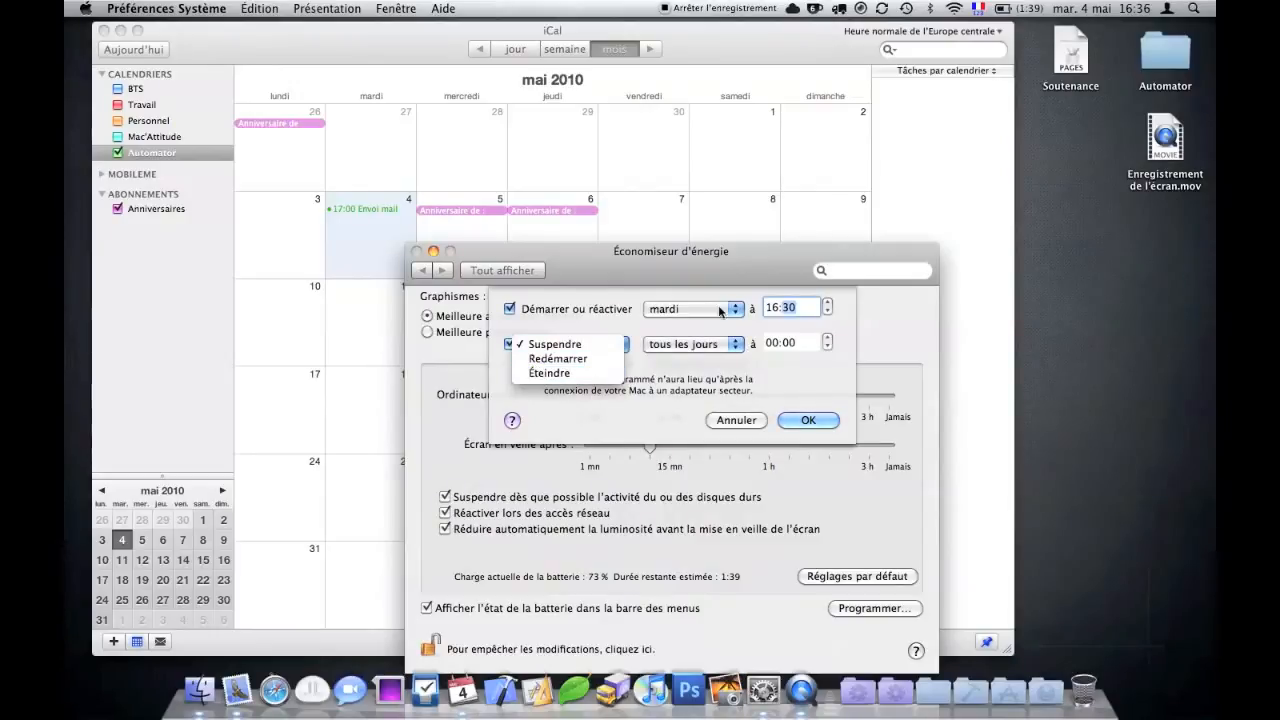
{"action": "left_click", "coordinate": [737, 394]}
{"action": "left_click", "coordinate": [737, 420]}
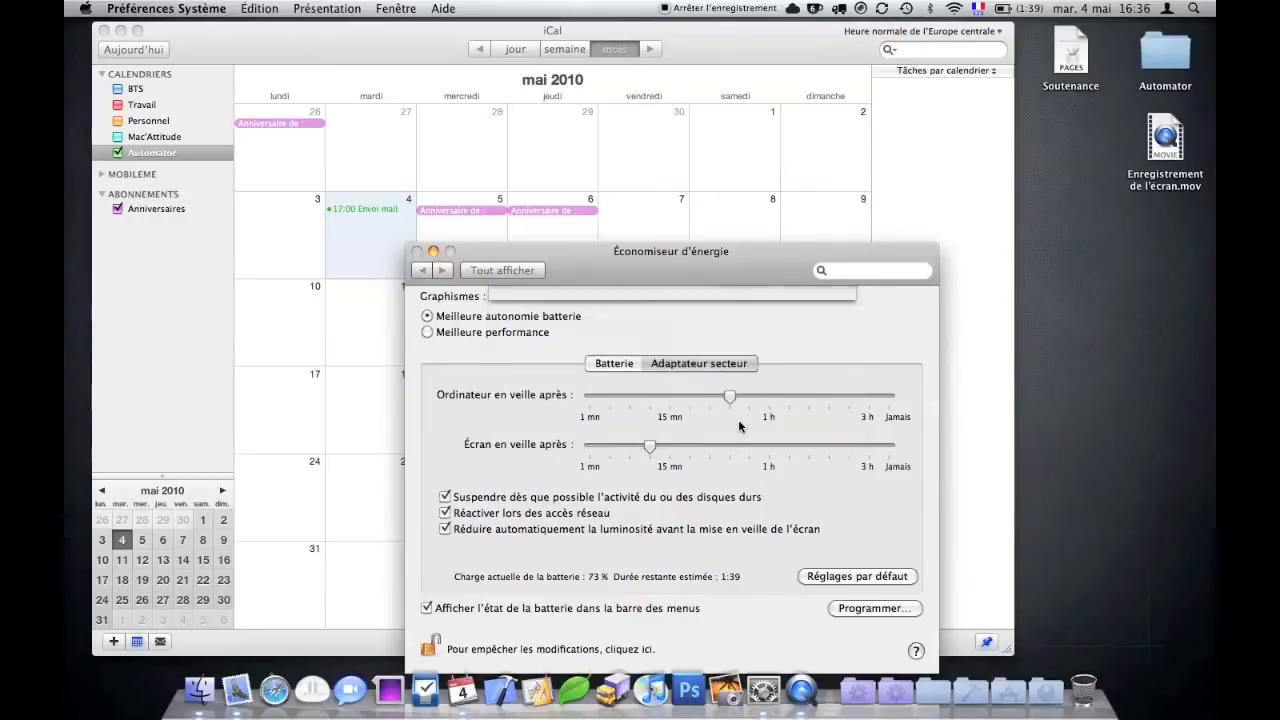
{"action": "left_click", "coordinate": [858, 609]}
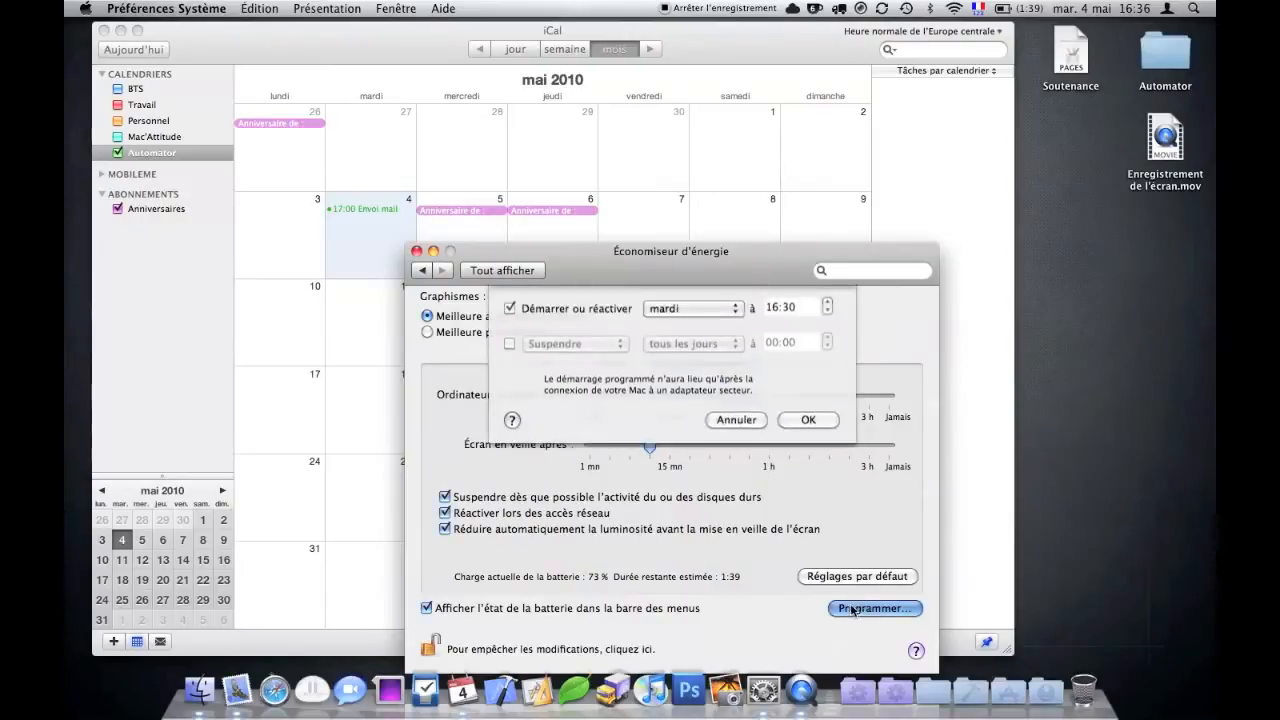
{"action": "left_click", "coordinate": [805, 426]}
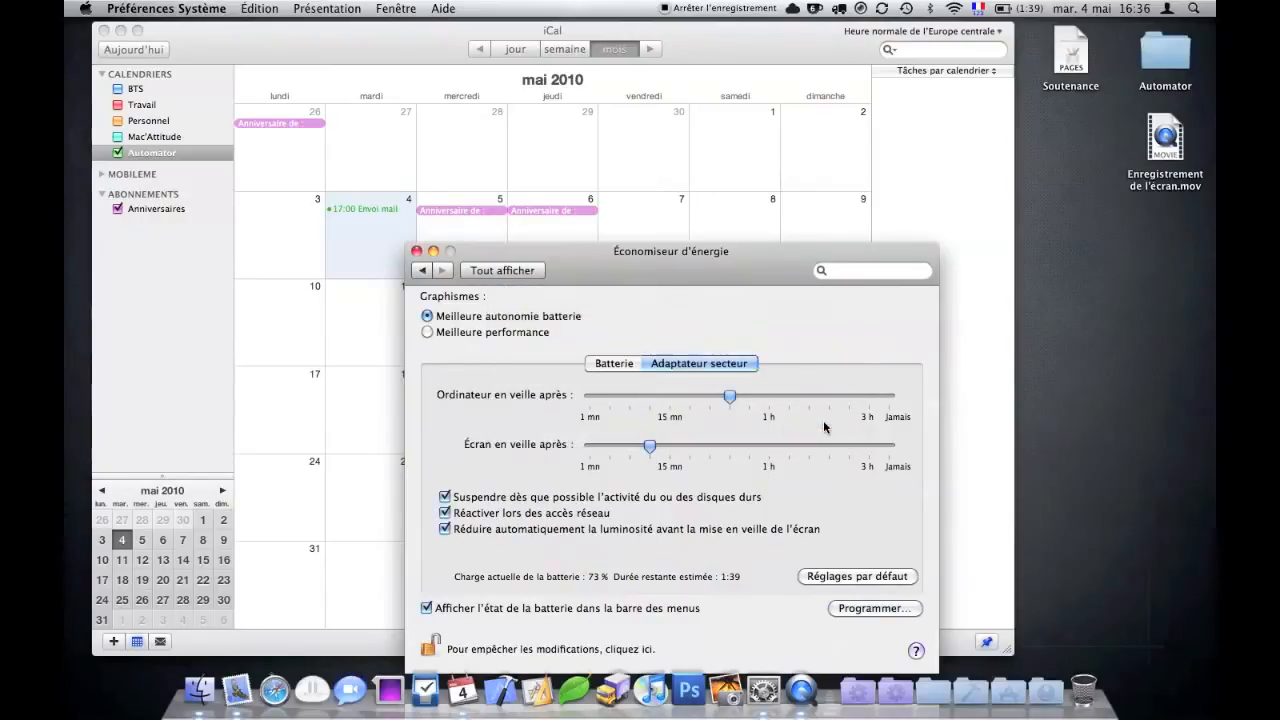
- Close Energy Saver, verify the Envoi mail event's 16:37 alarm, and open the desktop Automator folder
{"action": "left_click", "coordinate": [416, 253]}
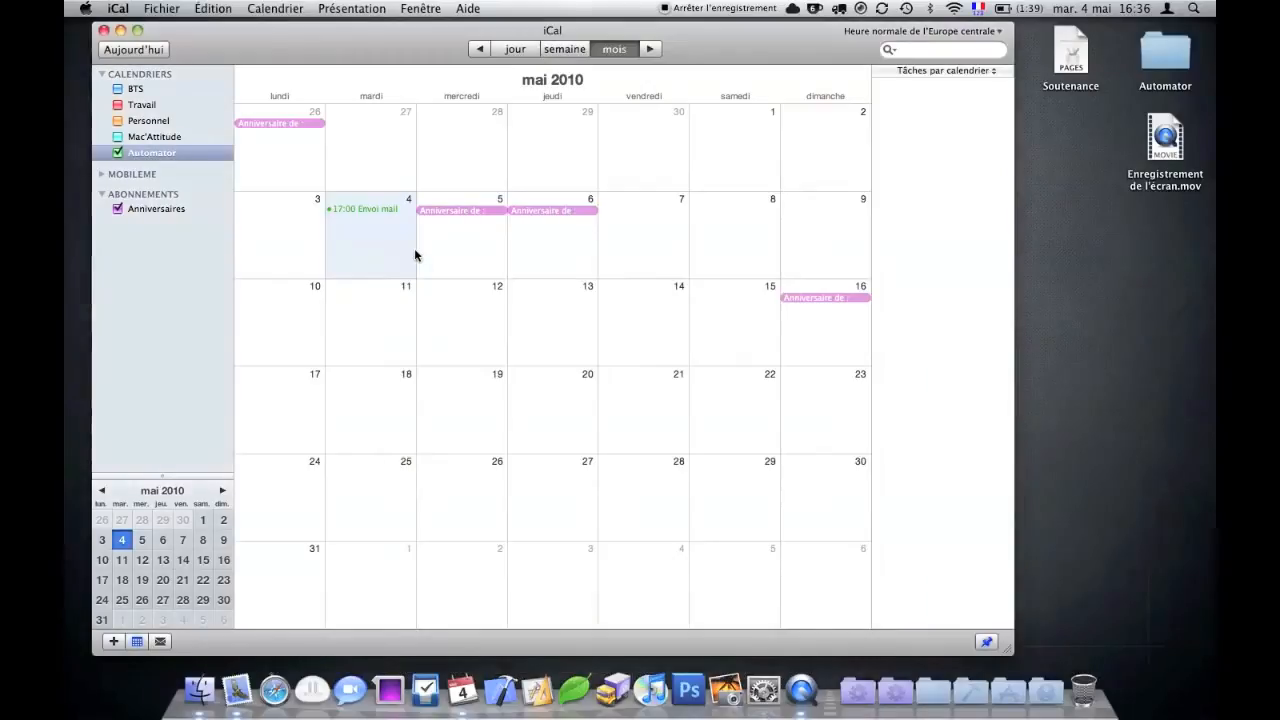
{"action": "double_click", "coordinate": [363, 210]}
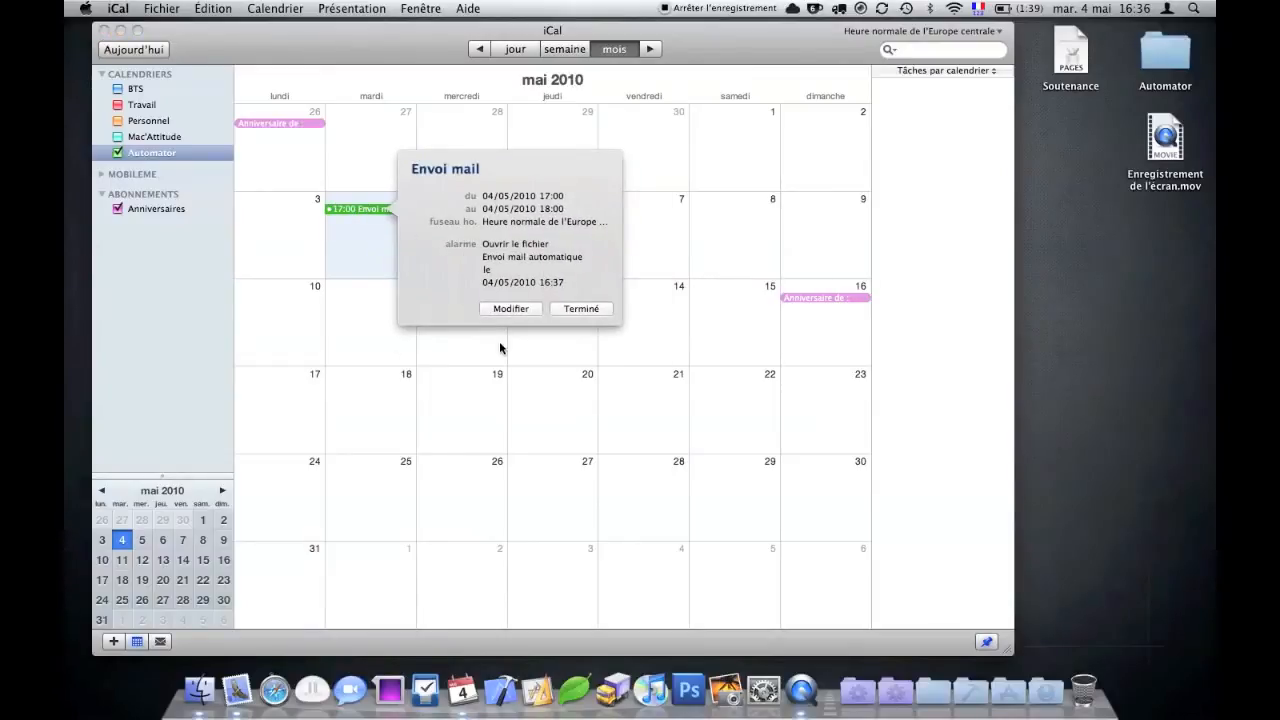
{"action": "left_click", "coordinate": [543, 353]}
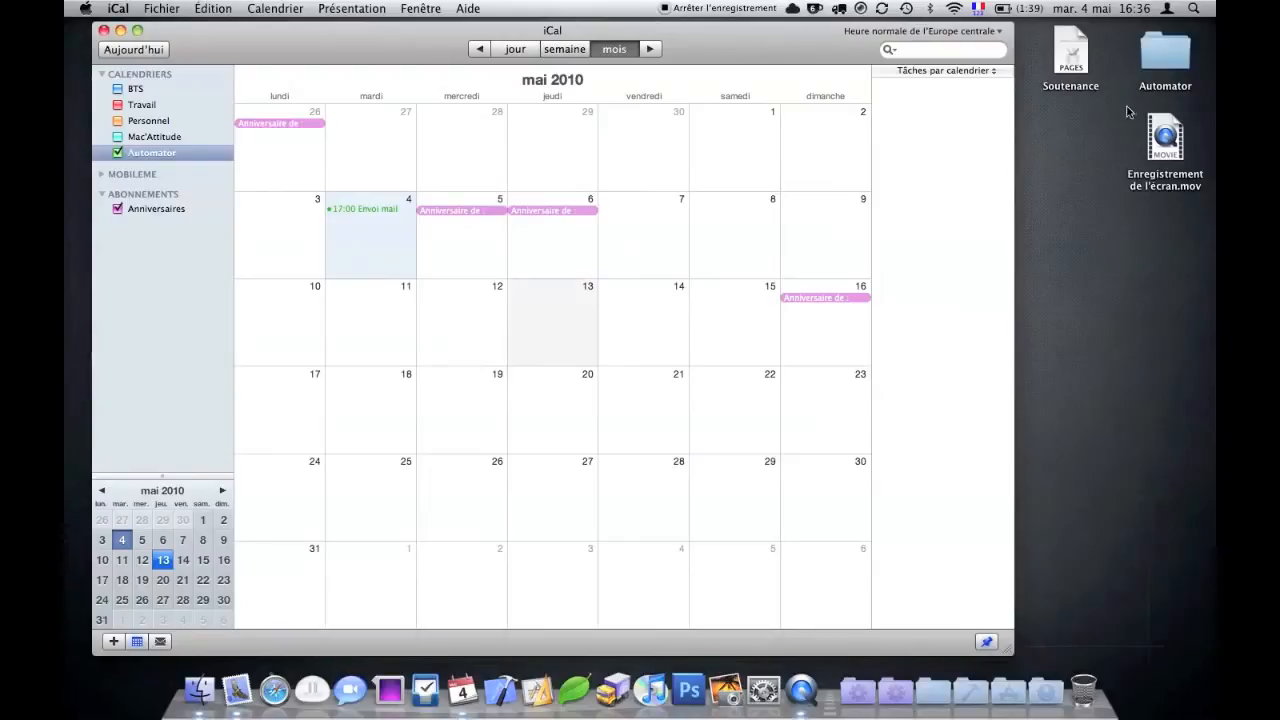
{"action": "double_click", "coordinate": [1165, 57]}
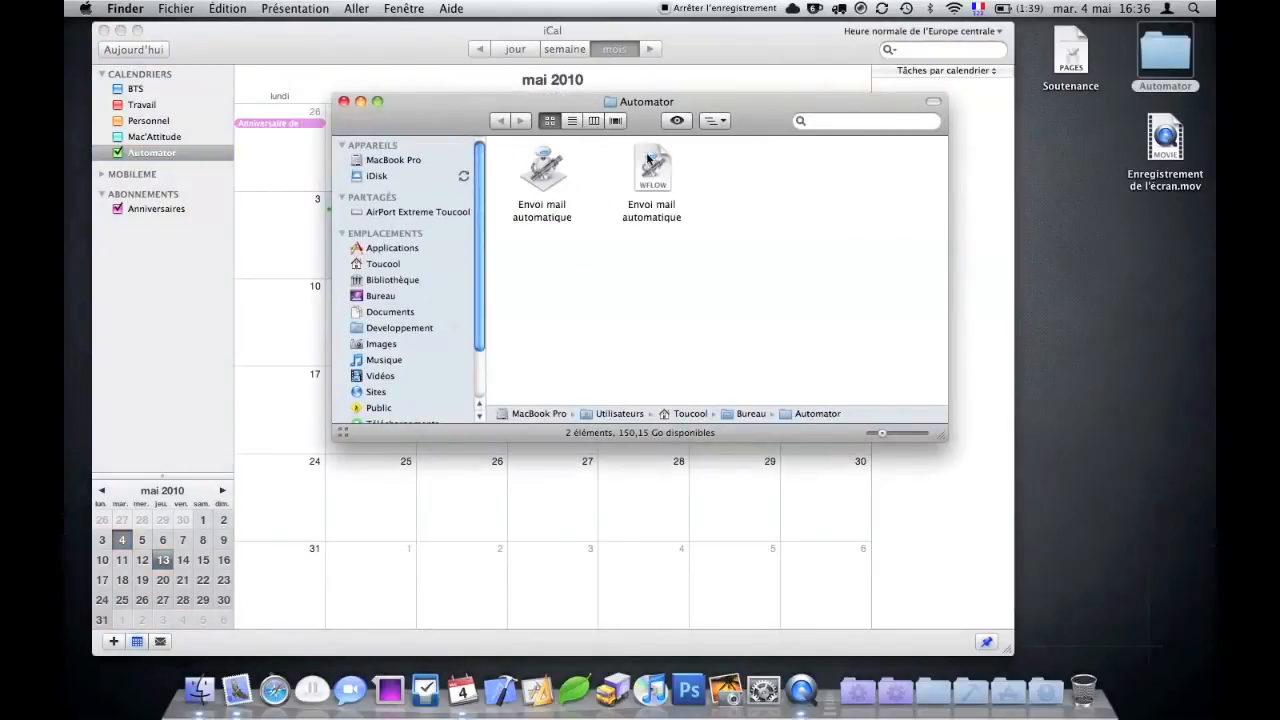
- Close the Automator window, slide iCal aside to reveal the new Soutenance file, then restore it
{"action": "left_click", "coordinate": [344, 102]}
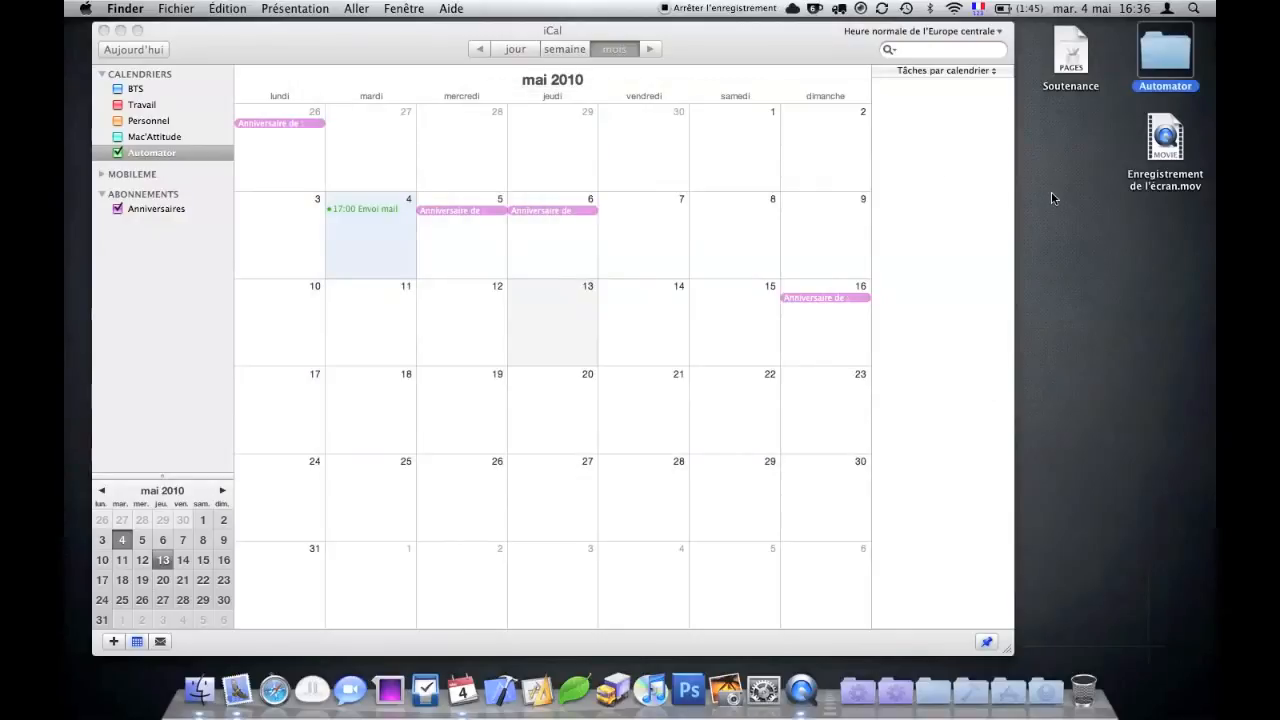
{"action": "left_click", "coordinate": [1051, 197]}
{"action": "left_click", "coordinate": [1089, 92]}
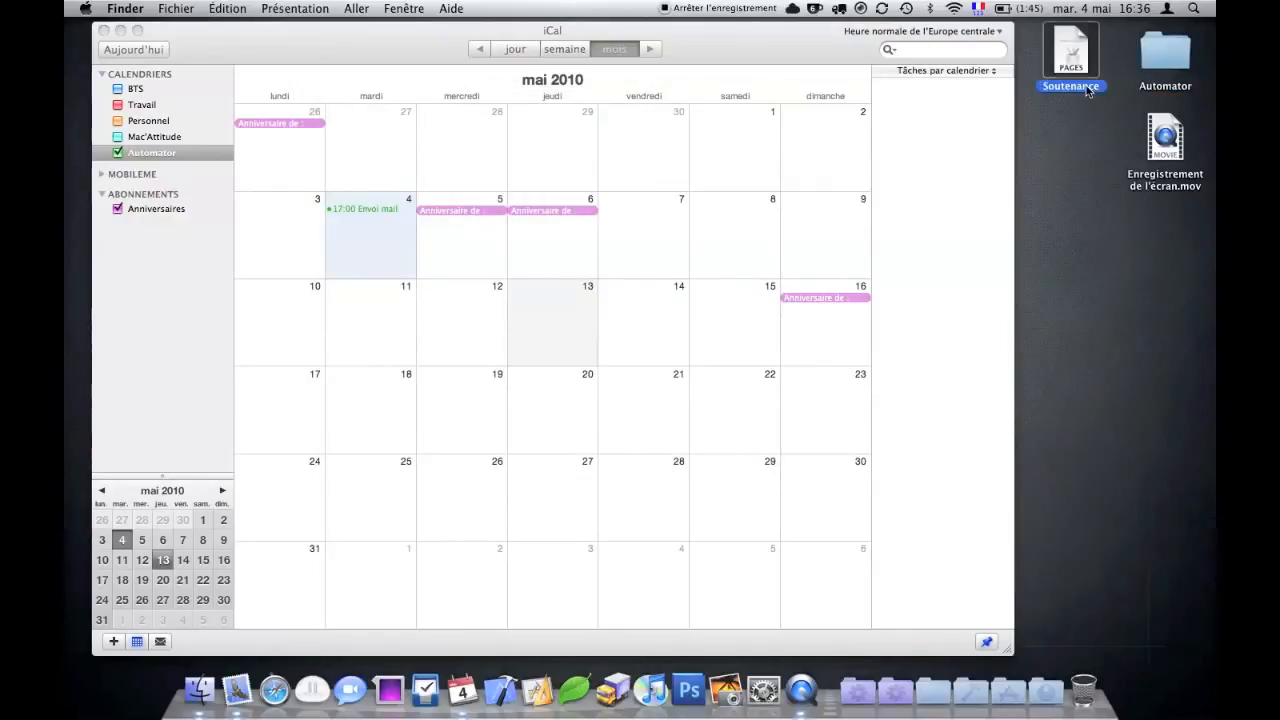
{"action": "left_click_drag", "start_coordinate": [808, 46], "coordinate": [724, 51]}
{"action": "left_click", "coordinate": [990, 87]}
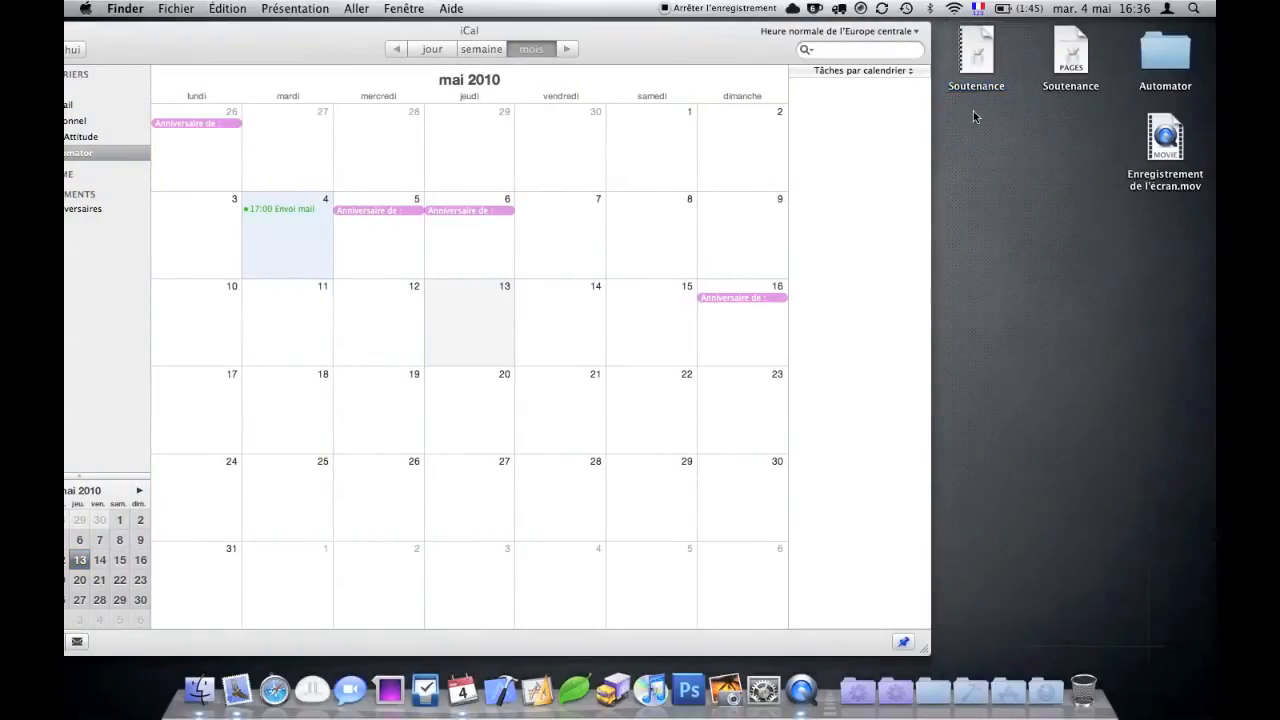
{"action": "left_click_drag", "start_coordinate": [617, 44], "coordinate": [718, 53]}
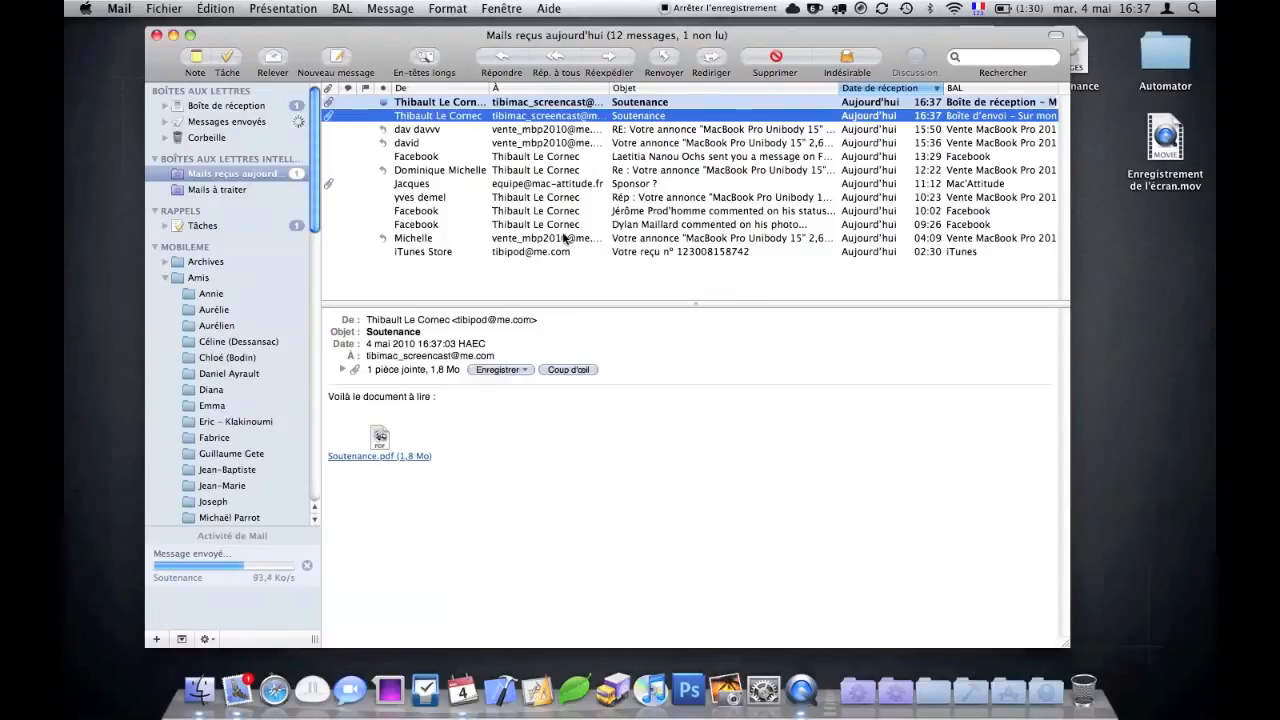
- Read the received Soutenance message with its Soutenance.pdf attachment
{"action": "left_click", "coordinate": [556, 104]}
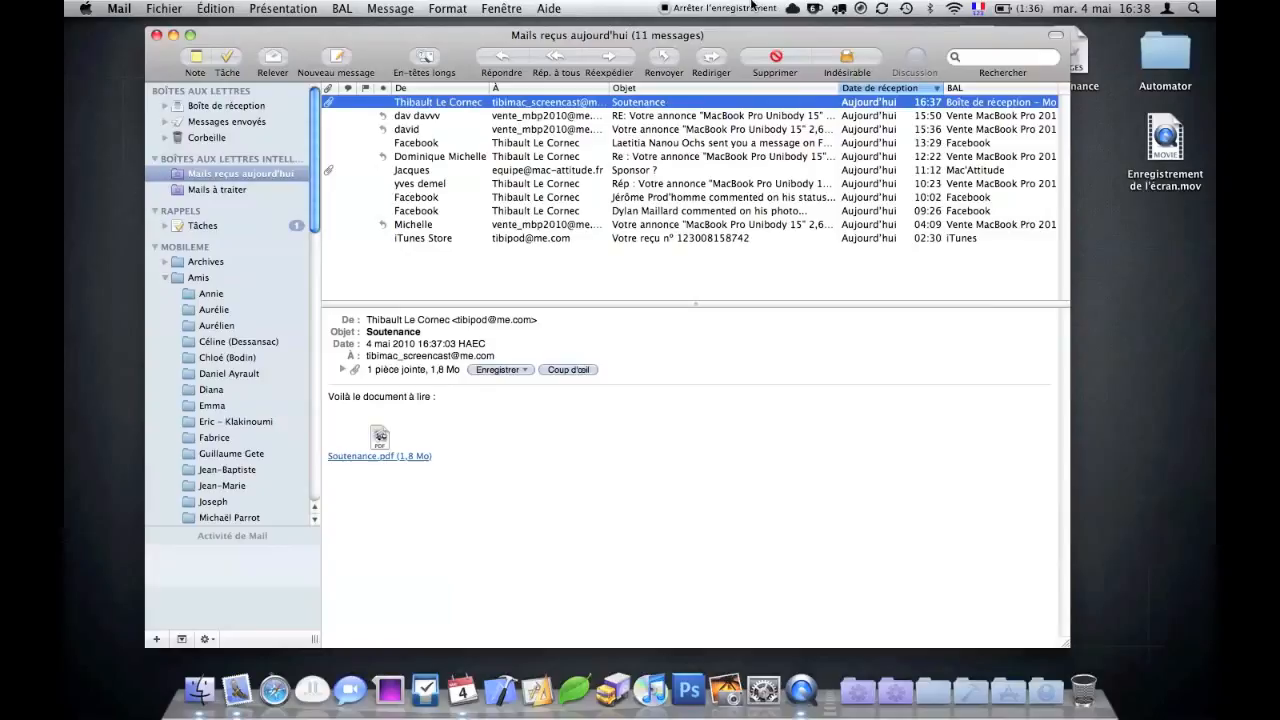
- Stop the screen recording
{"action": "left_click", "coordinate": [698, 16]}
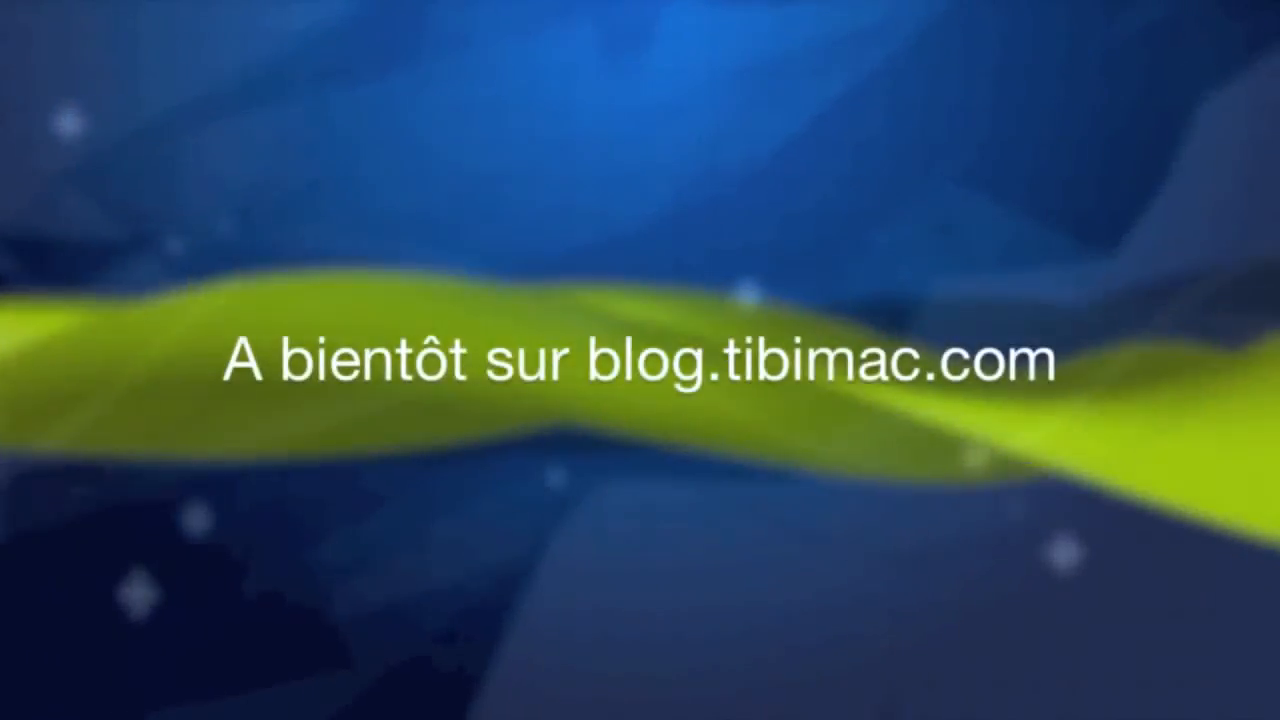